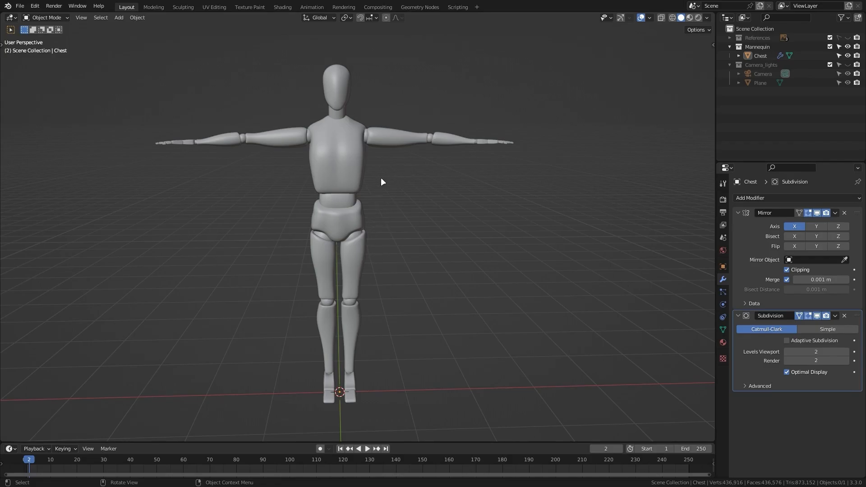
Select the mannequin's body mesh and enter Edit Mode
scroll(380, 177, up, 2)
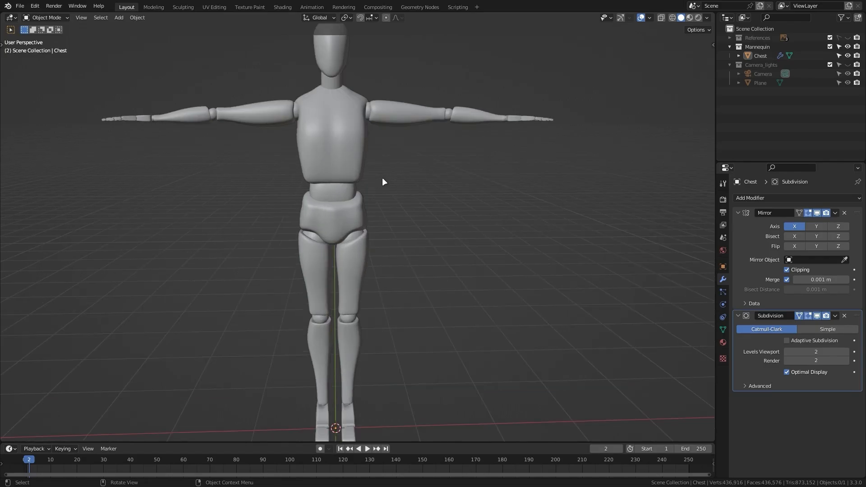
scroll(383, 178, up, 3)
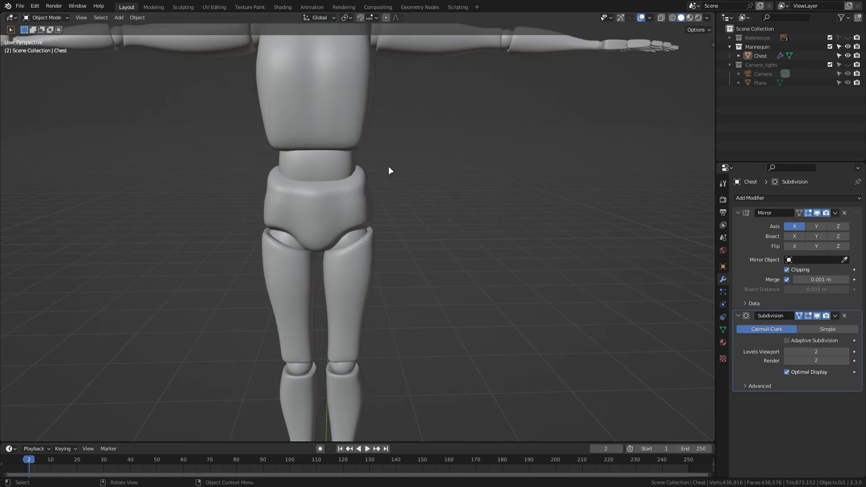
scroll(391, 171, down, 3)
middle_drag(391, 174, 423, 194)
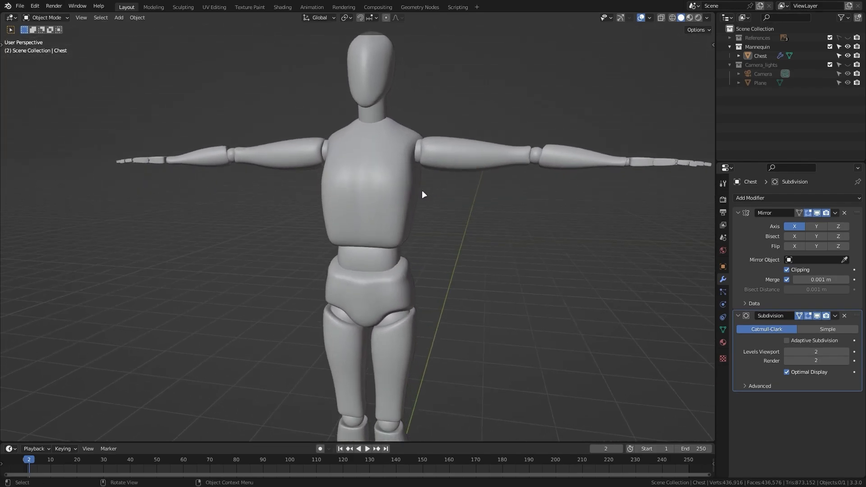
scroll(426, 238, up, 1)
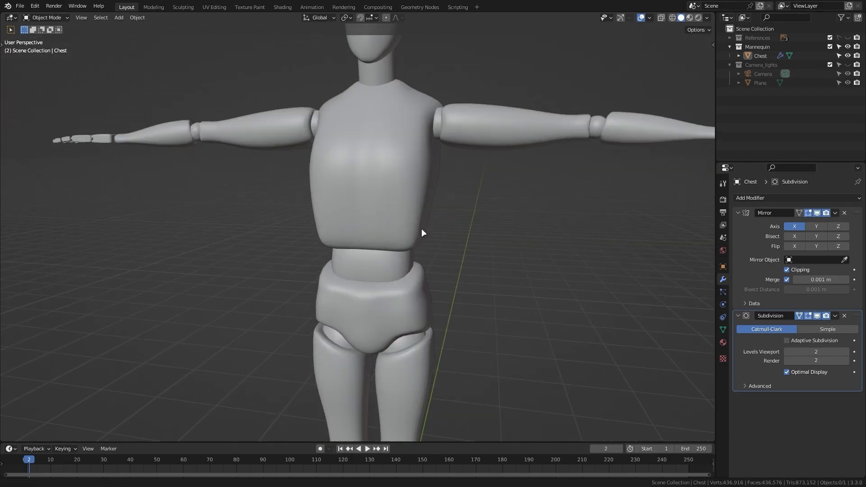
shift+middle_drag(423, 229, 412, 167)
click(387, 159)
scroll(388, 161, up, 3)
key(Tab)
key(Tab)
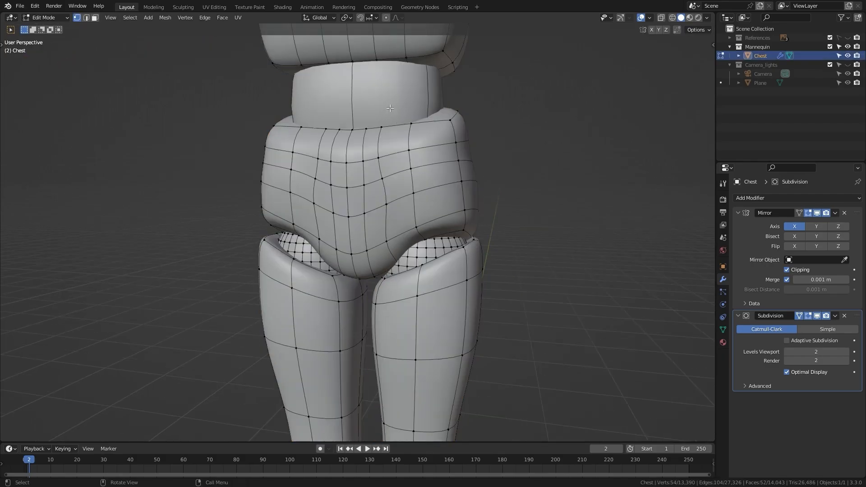
Examine the mesh topology of the mannequin's pelvis, waist, chest, shoulders and neck
scroll(395, 90, down, 5)
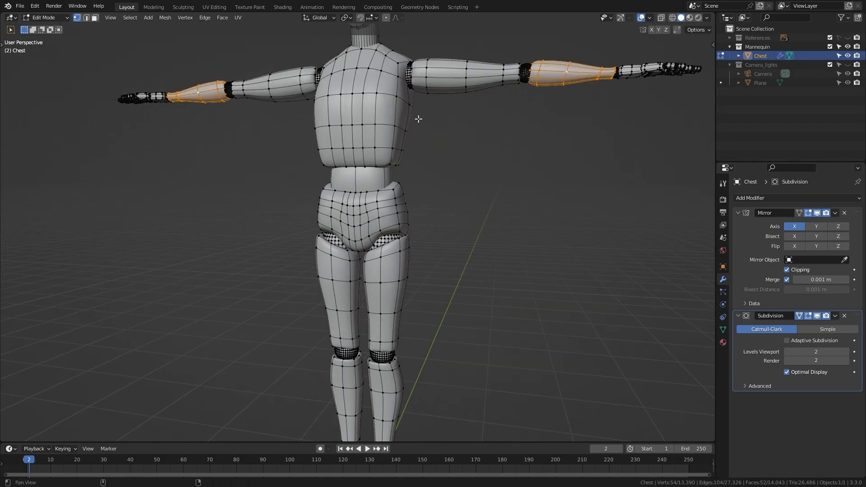
shift+middle_drag(418, 119, 405, 246)
middle_drag(405, 245, 370, 192)
scroll(382, 240, up, 5)
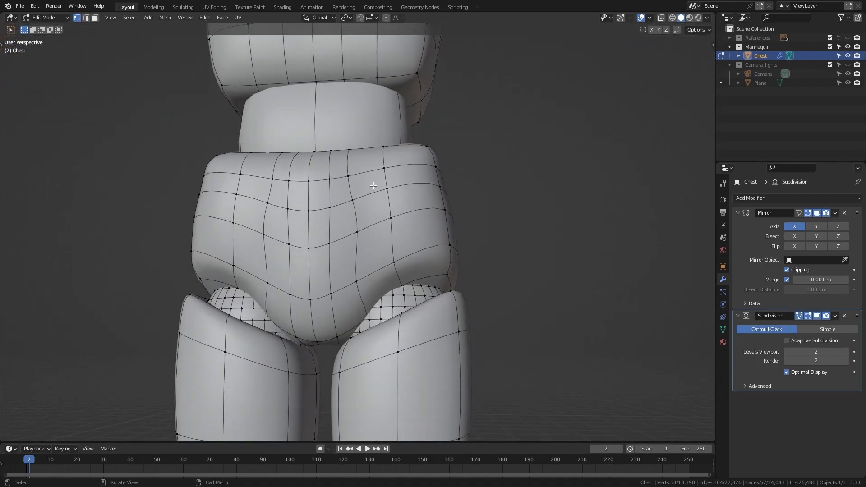
scroll(373, 186, down, 5)
shift+middle_drag(407, 352, 373, 336)
scroll(412, 210, up, 5)
shift+middle_drag(419, 215, 274, 282)
shift+middle_drag(241, 230, 465, 246)
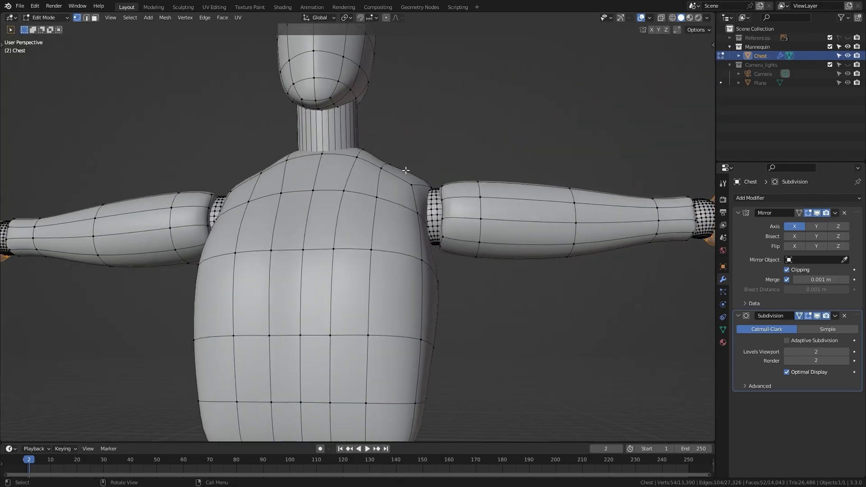
shift+middle_drag(405, 170, 410, 192)
middle_drag(410, 191, 379, 225)
scroll(437, 192, up, 2)
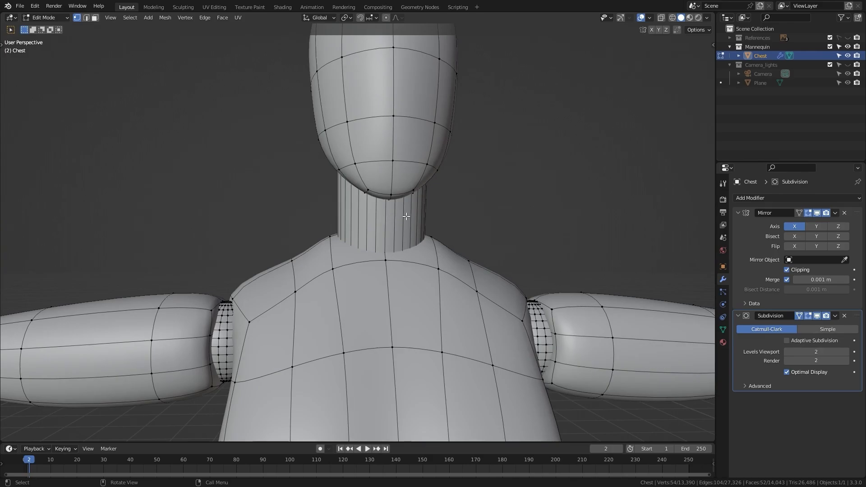
scroll(473, 195, down, 5)
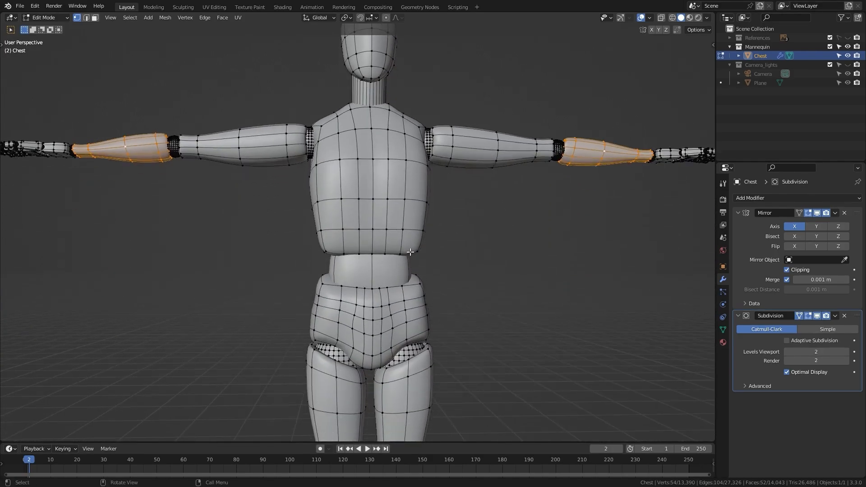
Show the mesh as wireframe and select the center edge on the waist piece's upper loop inside the chest
key(shift+z)
scroll(451, 257, up, 8)
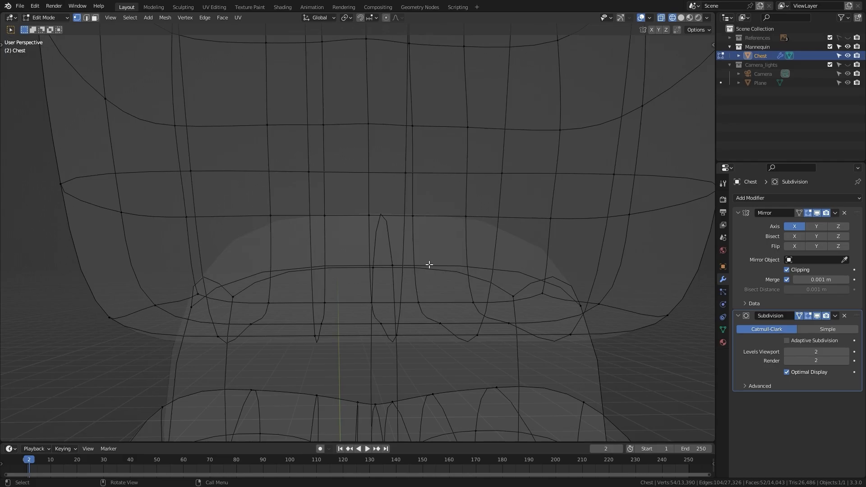
click(428, 265)
scroll(429, 265, down, 8)
scroll(429, 265, up, 6)
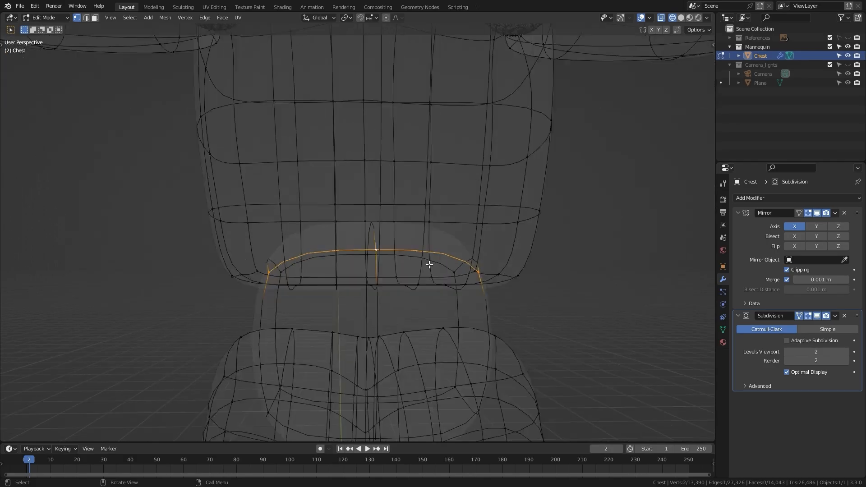
Add a vertex of the neck cylinder to the selection and extend it to all linked geometry of the neck and waist
key(shift+z)
scroll(360, 313, down, 2)
mouse_move(589, 313)
alt+mouse_down()
mouse_move(493, 313)
mouse_move(502, 313)
alt+mouse_up()
scroll(502, 313, down, 4)
mouse_move(338, 203)
alt+shift+mouse_down()
mouse_move(382, 246)
mouse_move(428, 421)
alt+shift+mouse_up()
key(shift+z)
scroll(338, 194, up, 4)
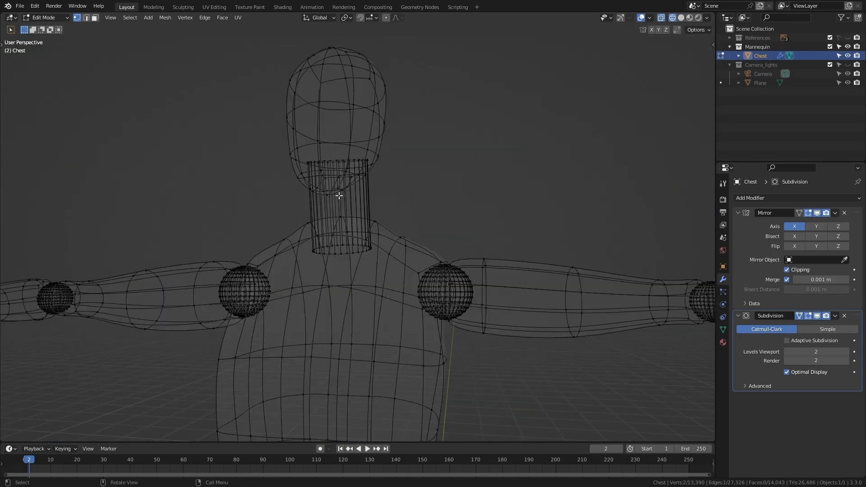
alt+shift+drag(348, 196, 392, 307)
scroll(373, 248, up, 2)
scroll(374, 248, up, 3)
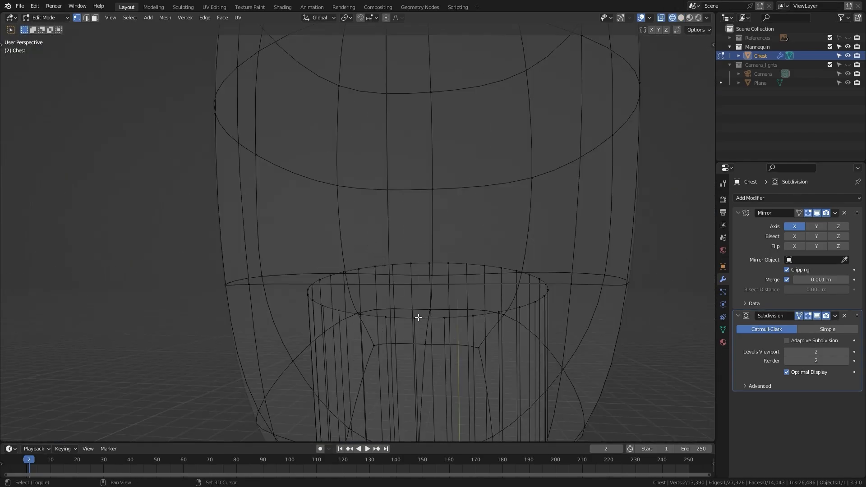
scroll(473, 321, down, 6)
shift+middle_drag(483, 390, 512, 216)
scroll(508, 271, down, 4)
scroll(510, 279, down, 3)
key(ctrl)
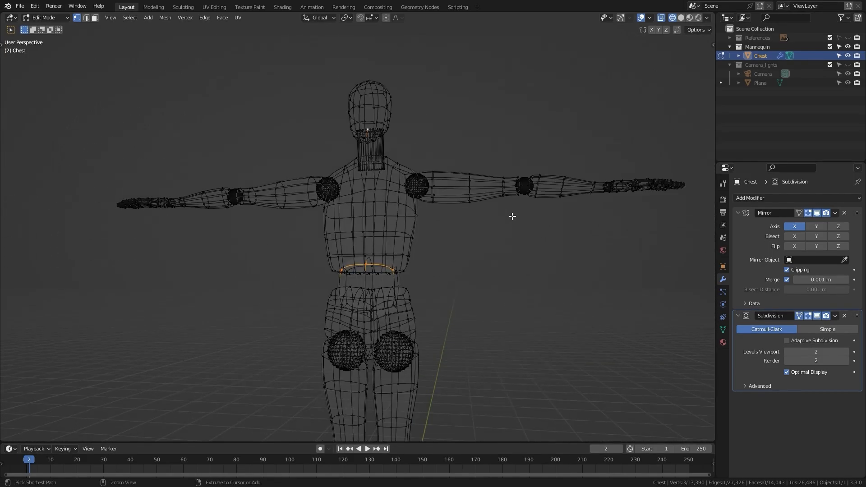
key(ctrl+l)
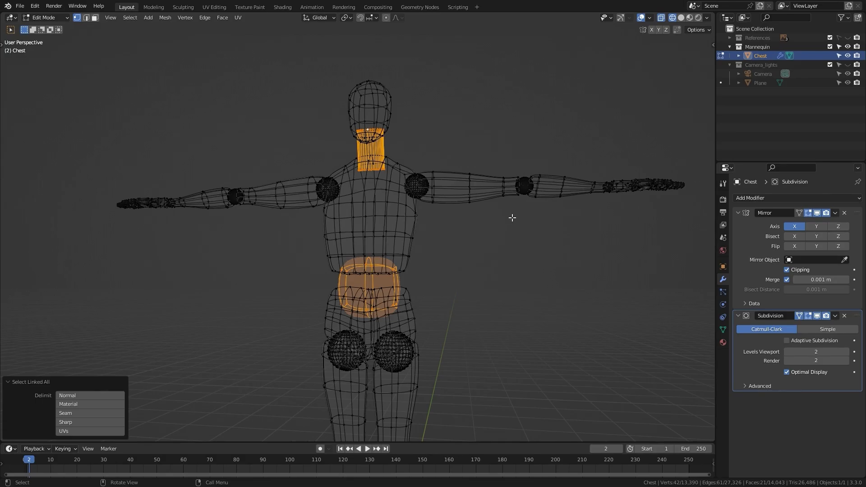
Return to solid shading and separate the selected neck and waist pieces into their own object
key(shift+z)
key(p)
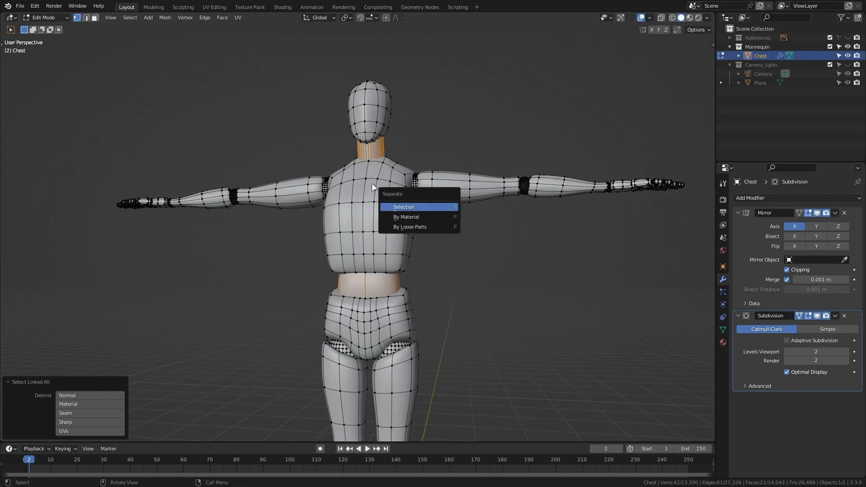
key(Return)
scroll(430, 222, up, 3)
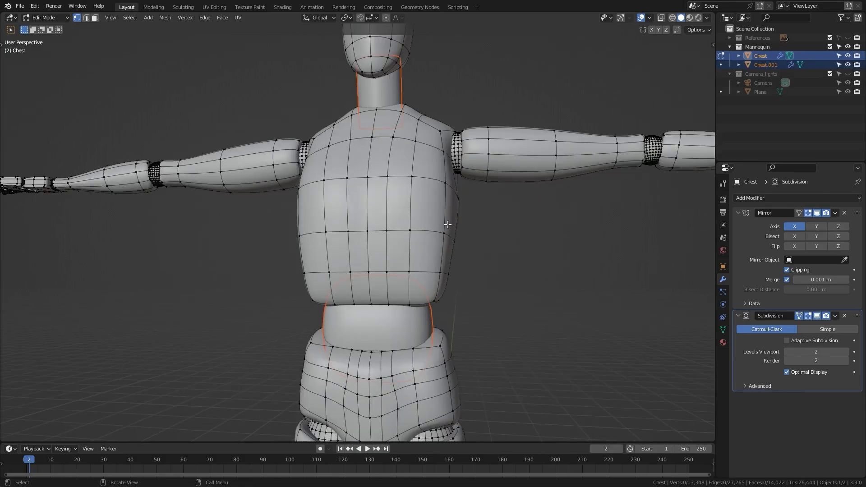
scroll(480, 249, down, 6)
scroll(469, 259, up, 3)
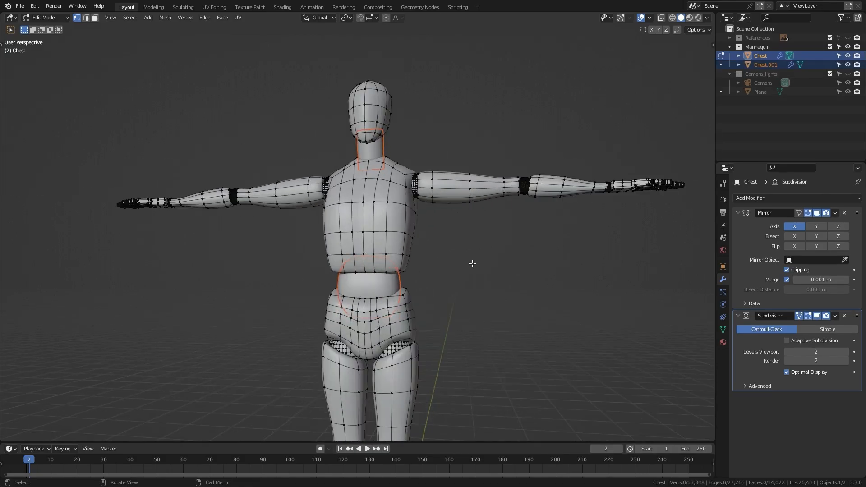
Isolate the separated neck and waist object in local view and enter Edit Mode on it
key(Tab)
click(378, 285)
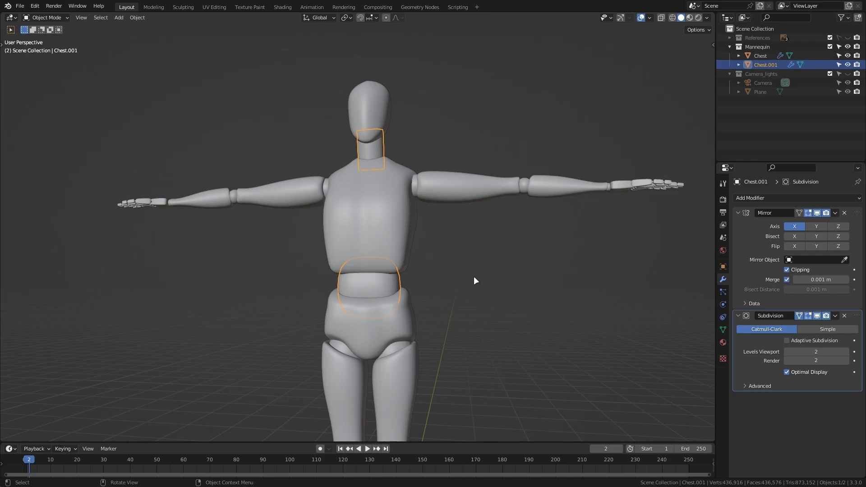
key(KP_Divide)
key(Tab)
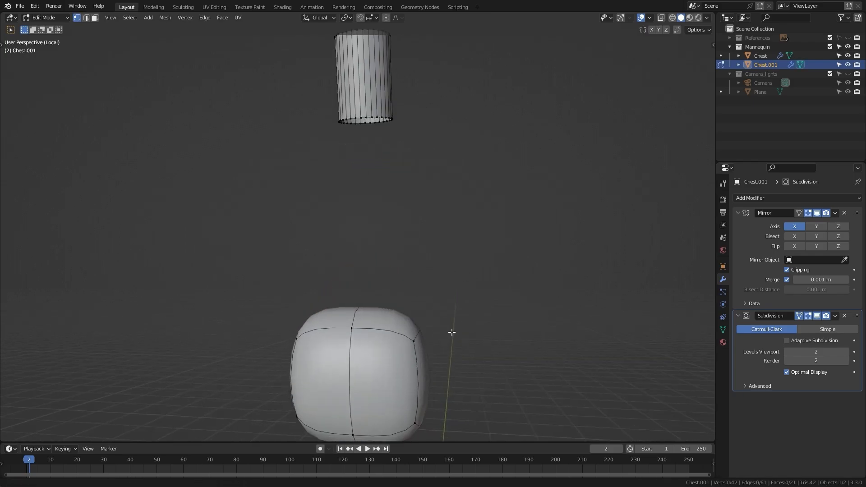
Add two evenly spaced horizontal loop cuts around the waist piece without sliding them
shift+middle_drag(452, 332, 511, 216)
scroll(522, 246, up, 2)
middle_drag(511, 217, 459, 225)
key(ctrl+r)
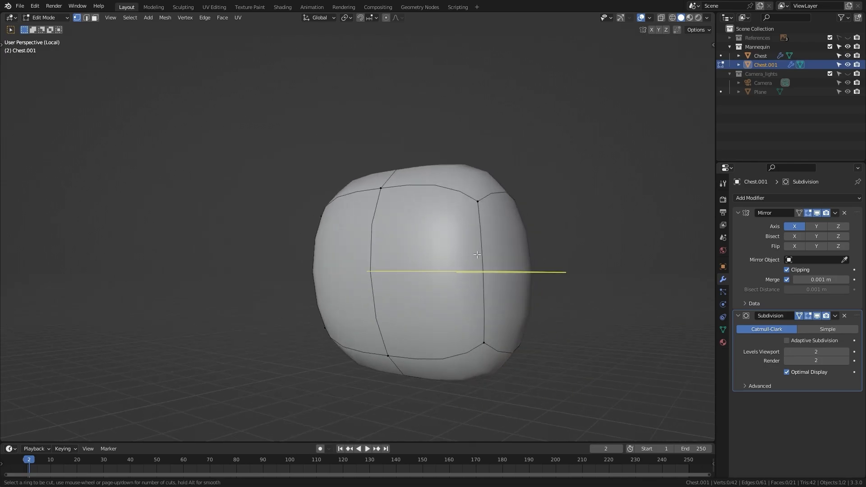
scroll(478, 255, up, 1)
click(477, 255)
right_click(474, 252)
scroll(487, 248, down, 3)
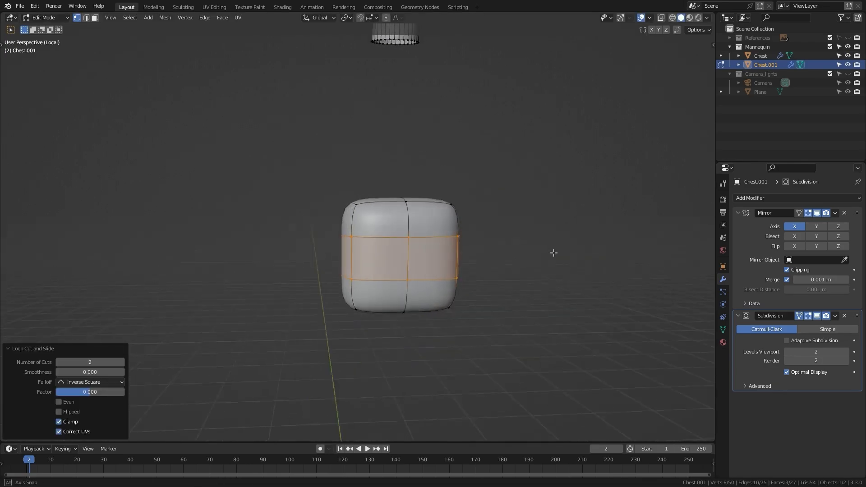
Add one centered horizontal loop cut between the waist piece's two new loops
middle_drag(554, 253, 452, 246)
scroll(401, 278, up, 1)
key(ctrl+r)
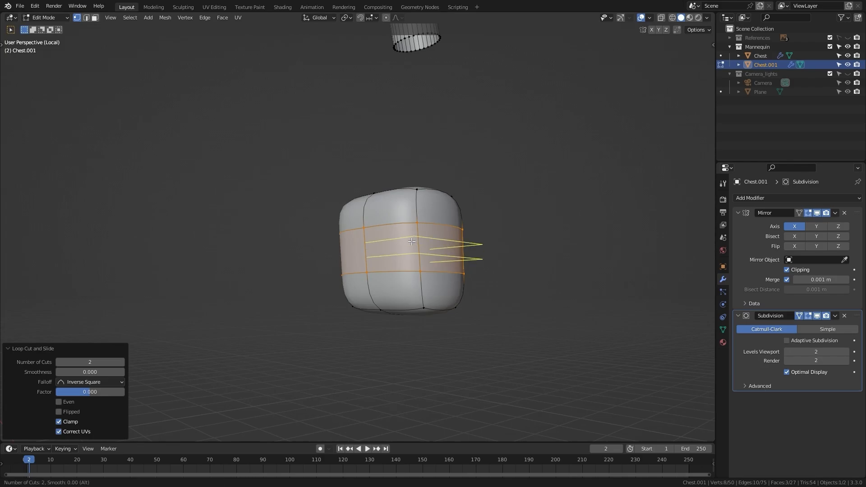
click(459, 248)
right_click(459, 248)
scroll(464, 246, up, 2)
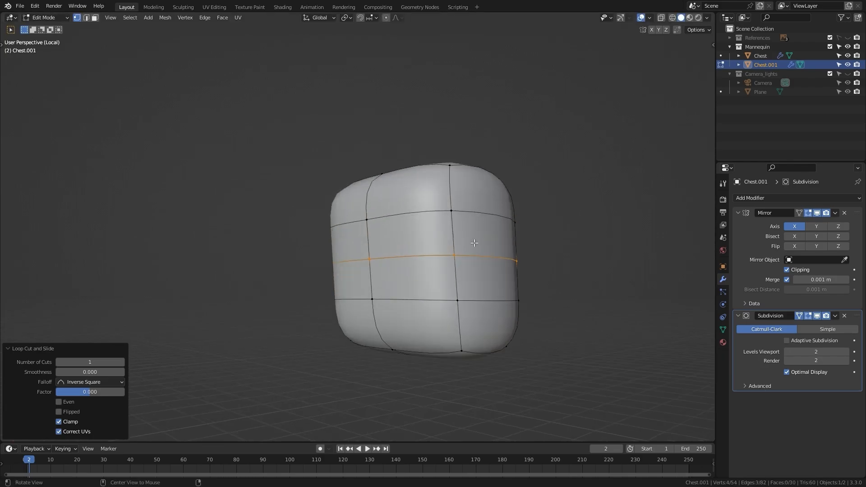
Select the front and back edges of the waist piece's top face and scale them along Y to about 0.482
middle_drag(470, 243, 479, 261)
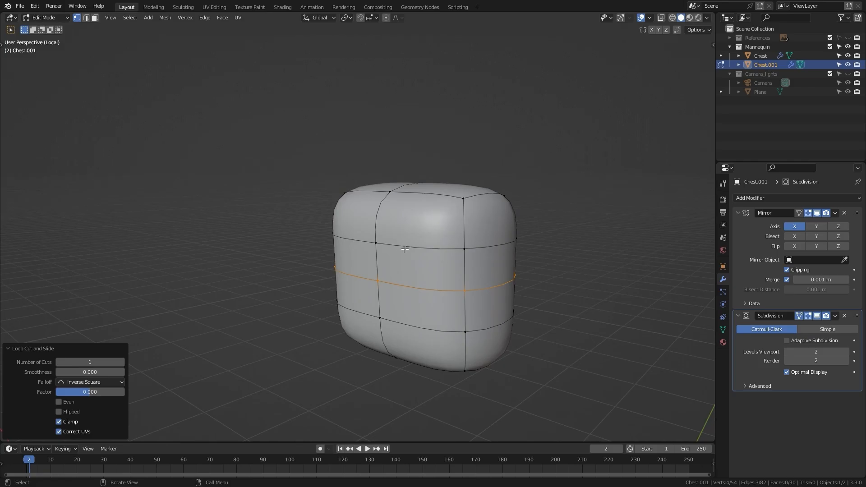
middle_drag(435, 213, 419, 233)
middle_drag(462, 184, 417, 206)
click(419, 204)
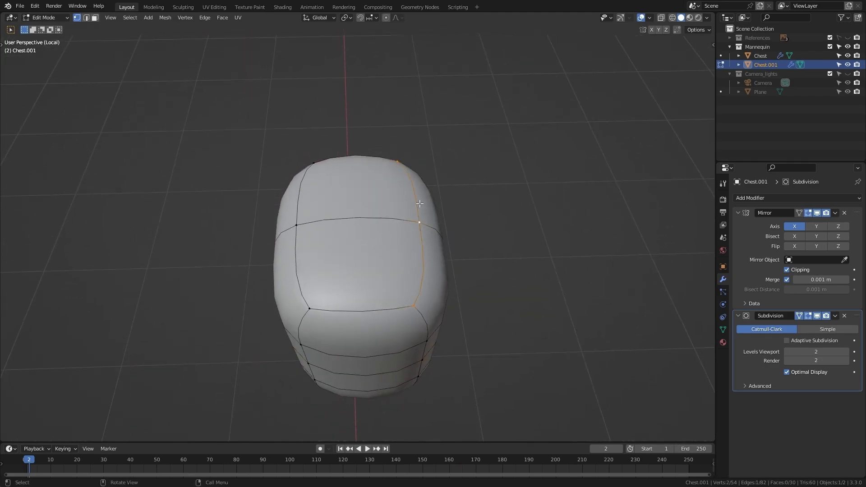
alt+shift+click(299, 209)
scroll(484, 186, up, 1)
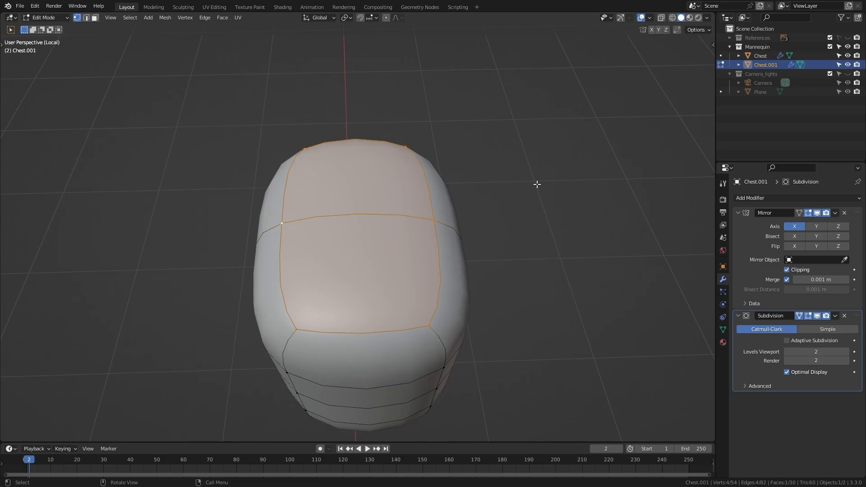
key(s)
key(y)
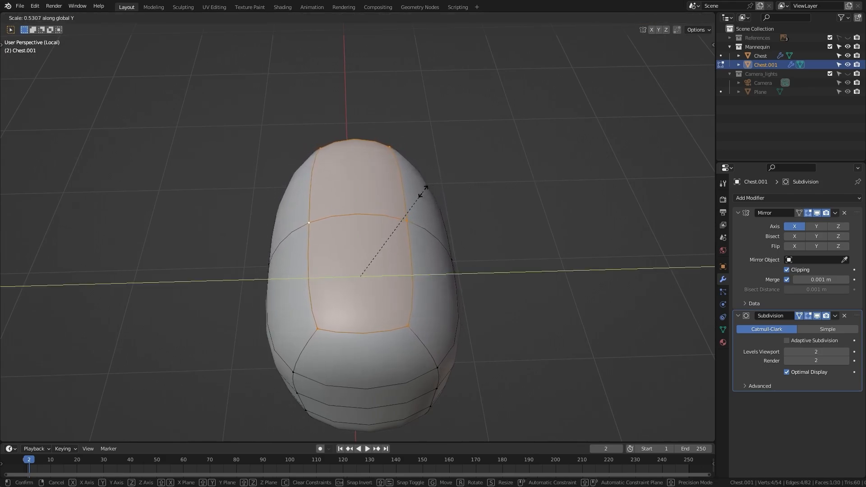
click(408, 194)
Select the front and back edges of the waist piece's bottom face and scale them along Y to about 0.822
middle_drag(361, 289, 412, 136)
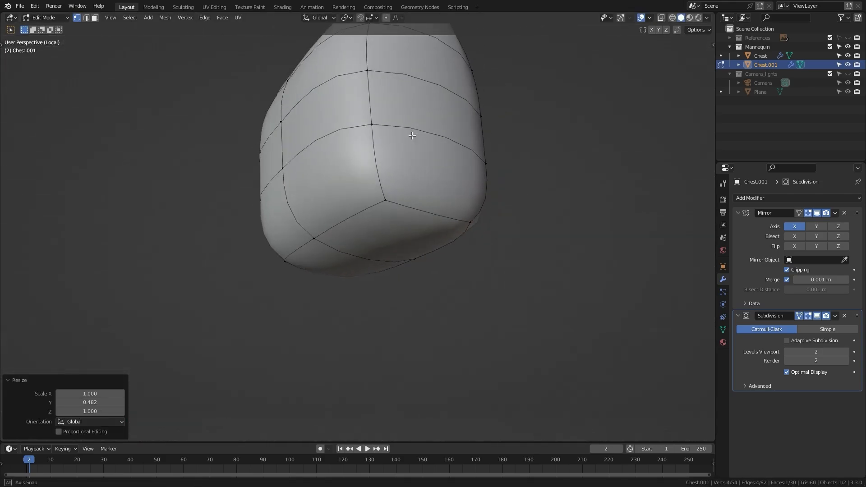
alt+click(363, 207)
middle_drag(410, 220, 377, 193)
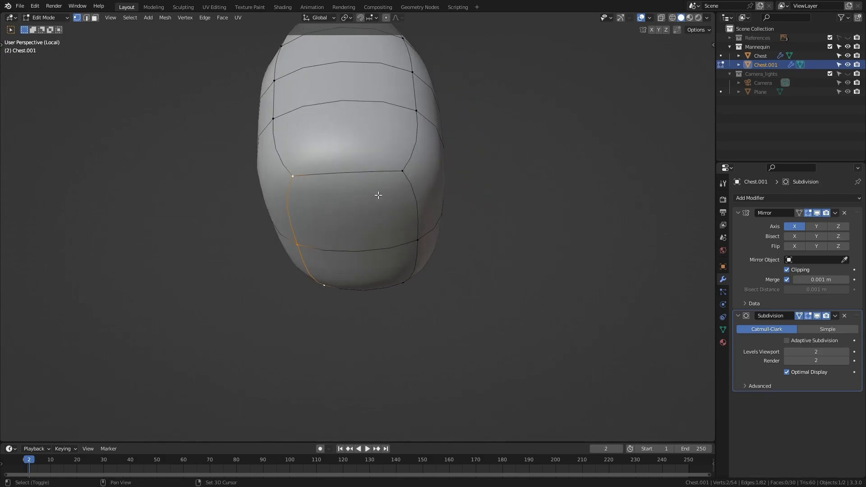
shift+click(418, 194)
middle_drag(460, 168, 558, 160)
key(s)
key(y)
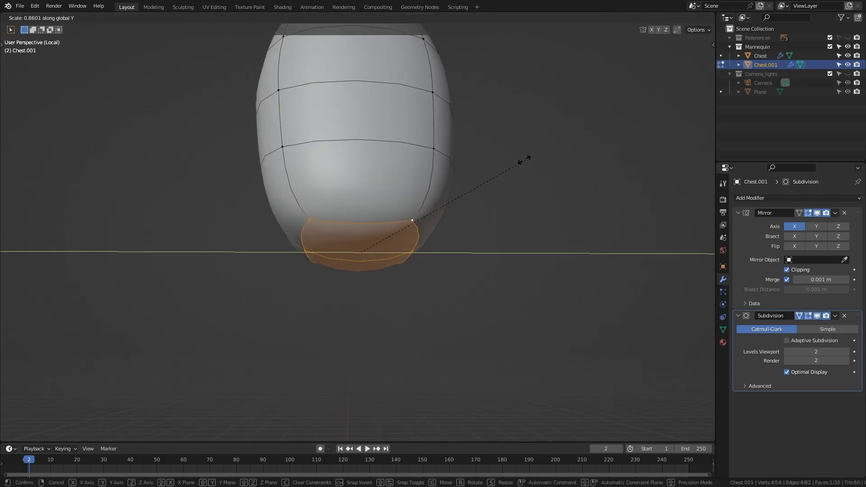
click(513, 151)
scroll(401, 158, up, 2)
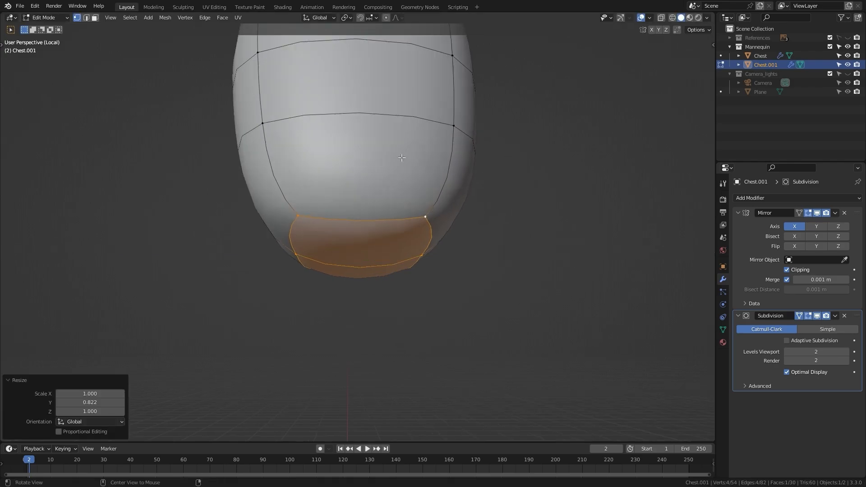
Select the upper horizontal edge loop of the waist piece and scale it along Y to about 0.879
middle_drag(401, 158, 409, 265)
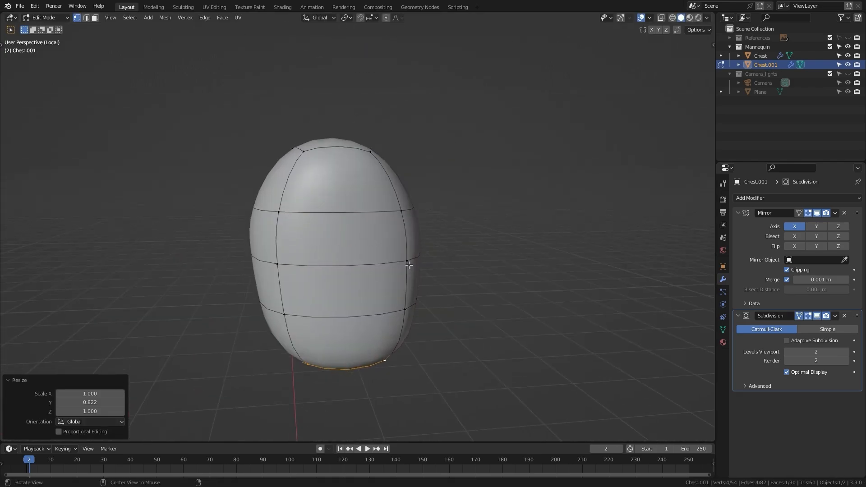
alt+click(262, 209)
middle_drag(262, 208, 486, 183)
key(s)
key(y)
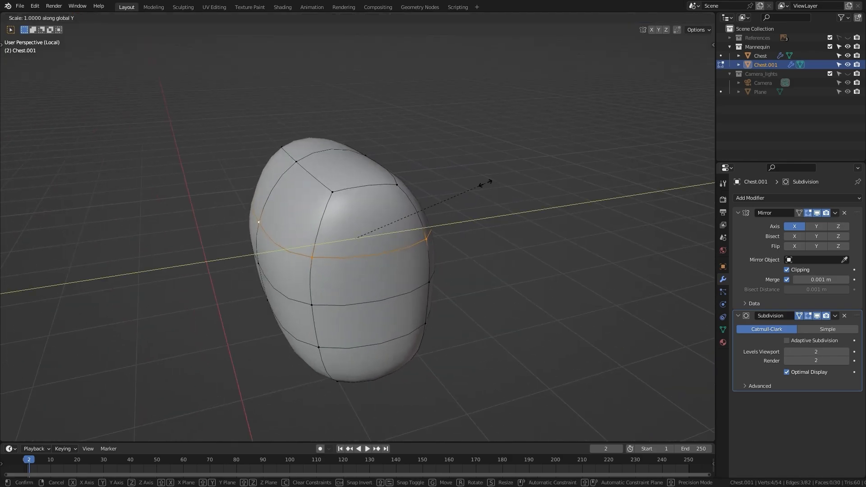
click(460, 198)
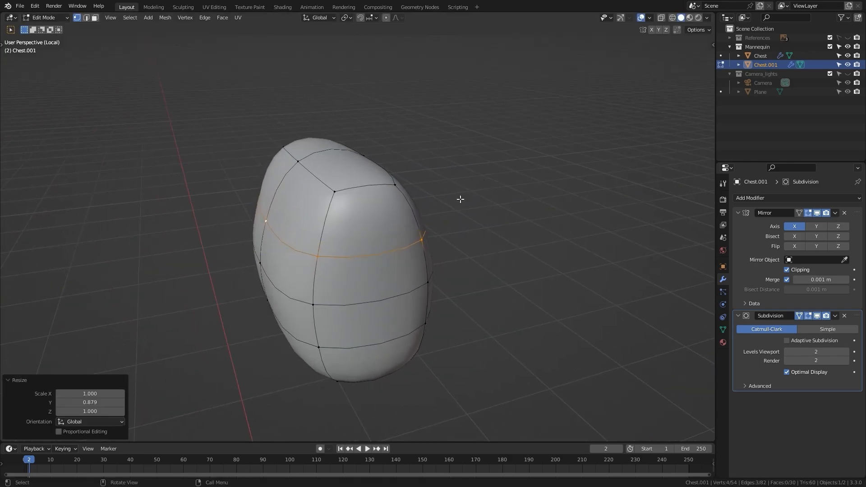
Select the middle horizontal edge loop of the waist piece and scale it along Y to about 0.896
alt+click(366, 306)
key(s)
key(y)
click(516, 214)
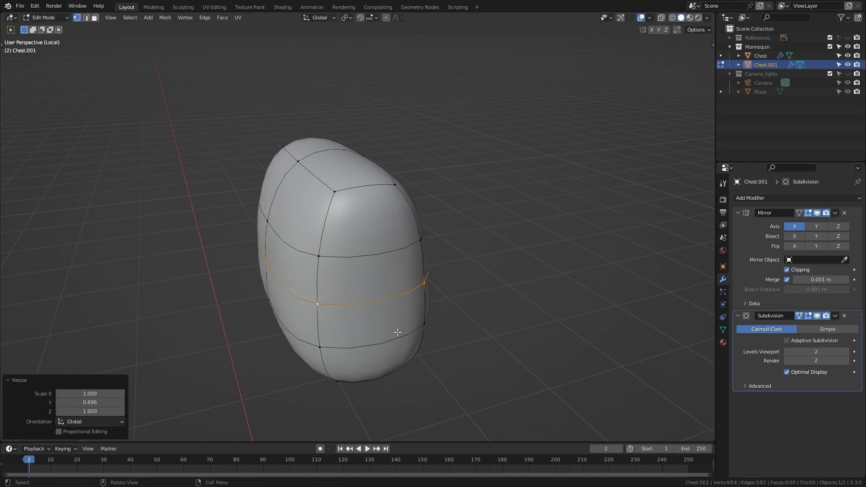
Scale the waist piece's lower horizontal edge loop along Y to about 0.918 and return to Object Mode
alt+click(369, 342)
key(s)
key(y)
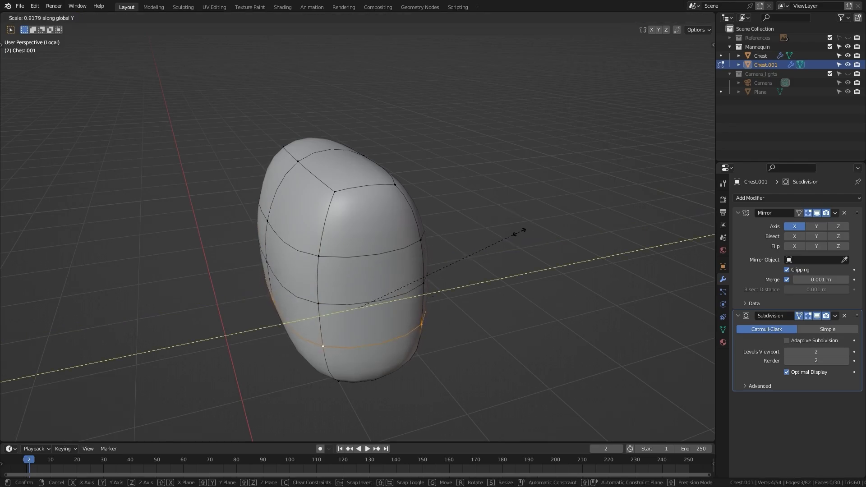
click(519, 231)
middle_drag(489, 266, 522, 261)
key(Tab)
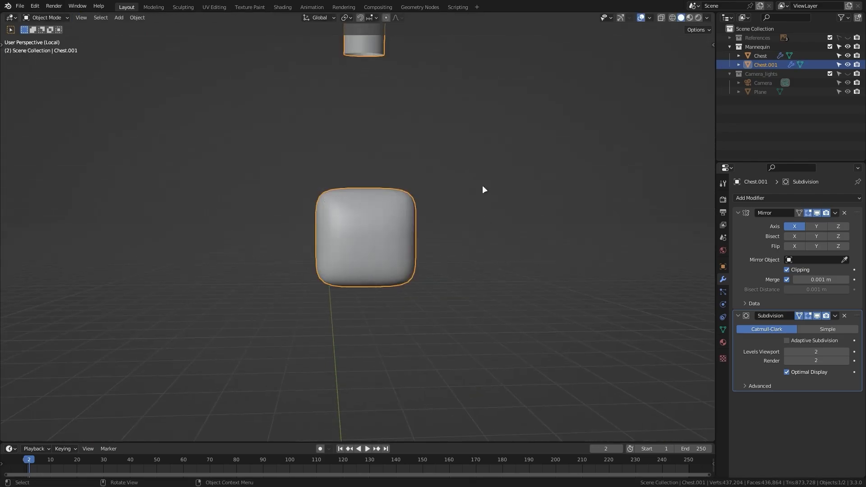
Fill the neck cylinder's open top rim with a face and turn off the Subdivision modifier's viewport display
shift+middle_drag(457, 130, 449, 327)
middle_drag(388, 250, 370, 248)
scroll(369, 248, up, 3)
key(Tab)
shift+middle_drag(356, 204, 373, 239)
middle_drag(374, 239, 397, 253)
scroll(372, 238, up, 3)
scroll(454, 220, up, 4)
mouse_move(397, 254)
middle_down()
mouse_move(391, 265)
mouse_move(399, 251)
middle_up()
scroll(406, 253, down, 3)
middle_drag(447, 280, 453, 264)
alt+click(441, 226)
scroll(492, 179, up, 1)
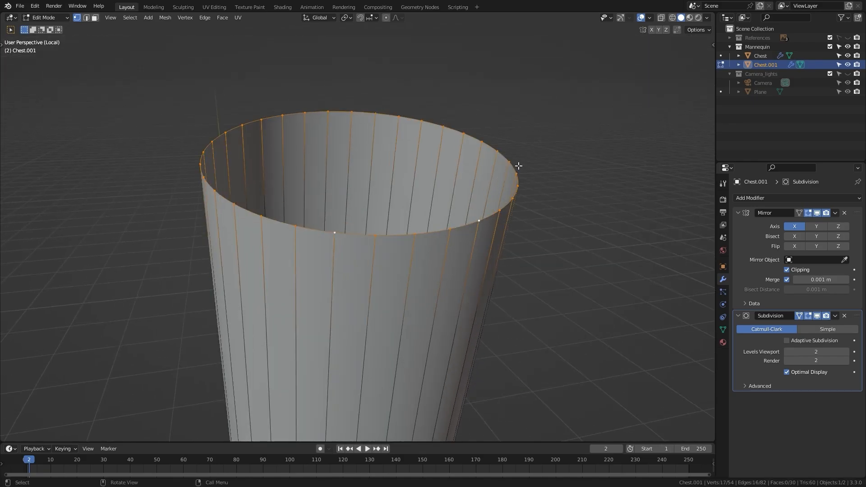
key(f)
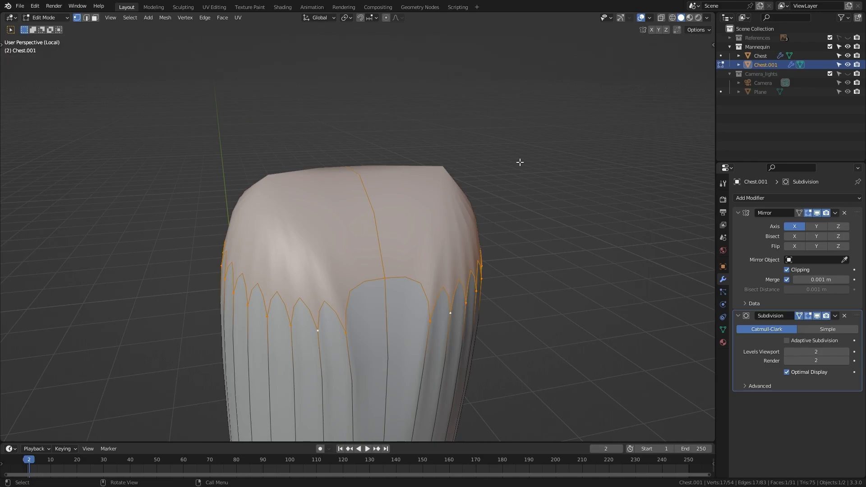
right_click(520, 163)
click(816, 316)
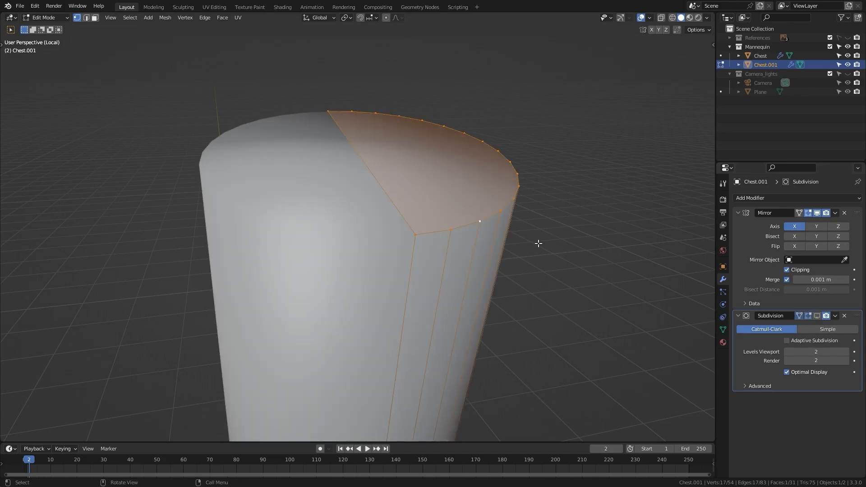
Inset the neck's top face with Boundary off by about 0.028 m, and inset it again by about 0.057 m
scroll(512, 163, up, 1)
middle_drag(512, 162, 484, 190)
key(i)
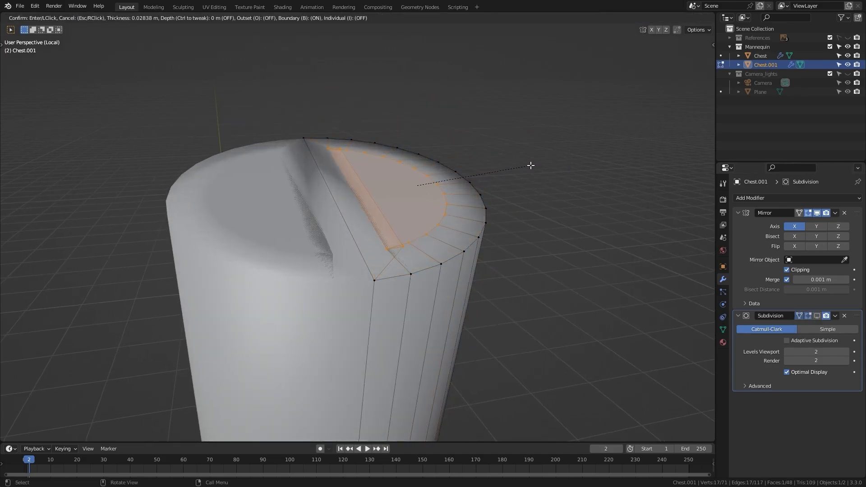
key(b)
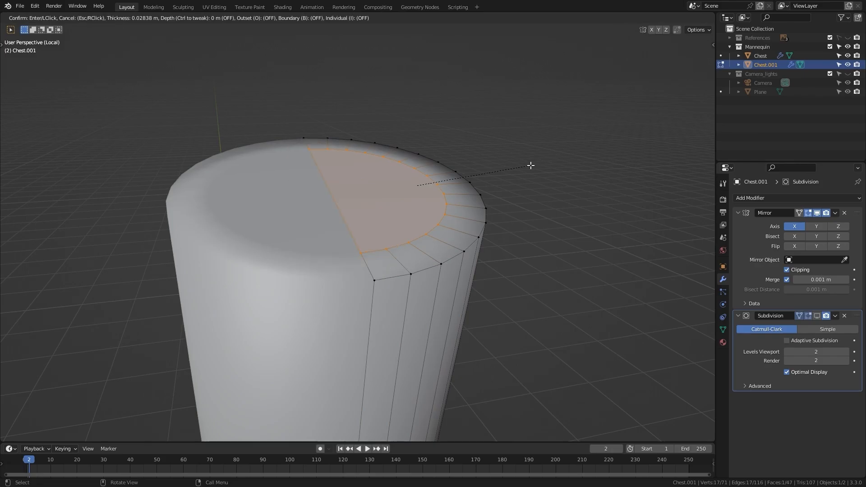
click(531, 165)
key(i)
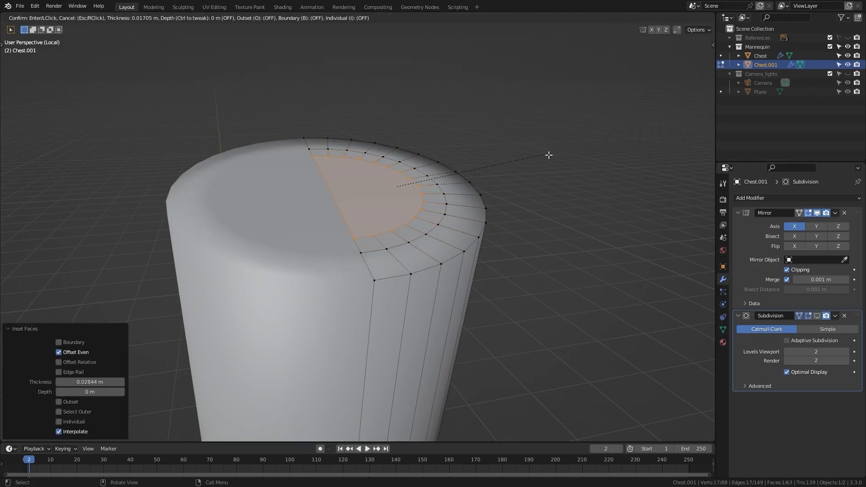
click(509, 180)
scroll(376, 178, up, 5)
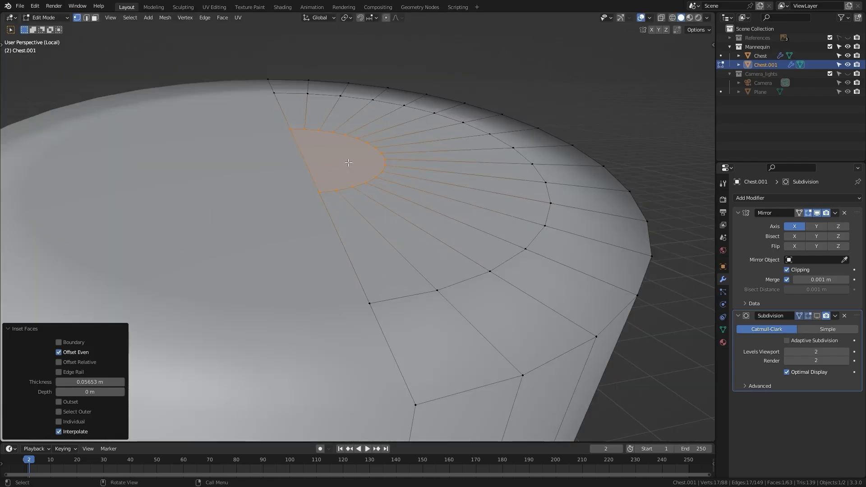
right_click(348, 162)
click(313, 158)
scroll(351, 171, up, 2)
shift+middle_drag(351, 171, 364, 193)
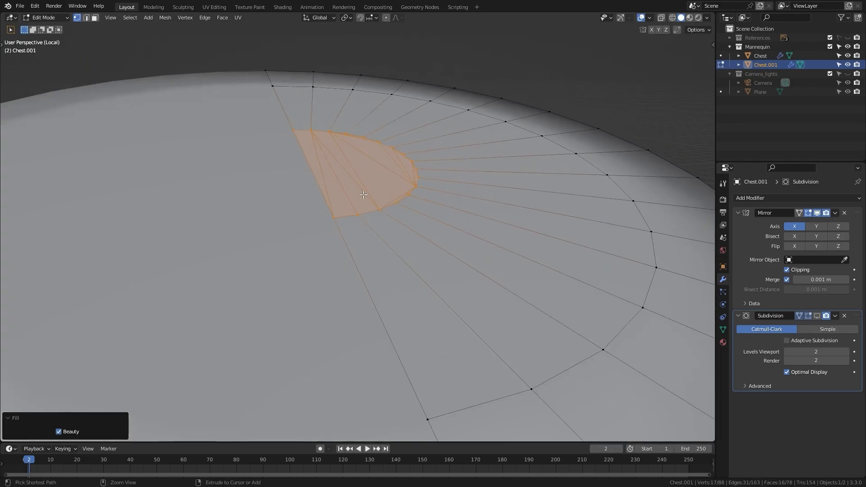
key(ctrl+z)
Poke the innermost face of the neck's top cap to give it a central vertex
key(ctrl+f)
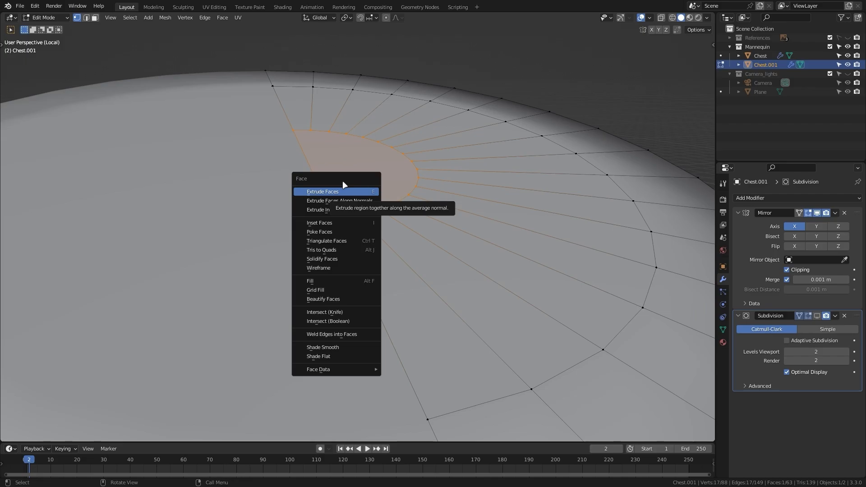
click(330, 232)
scroll(406, 241, up, 3)
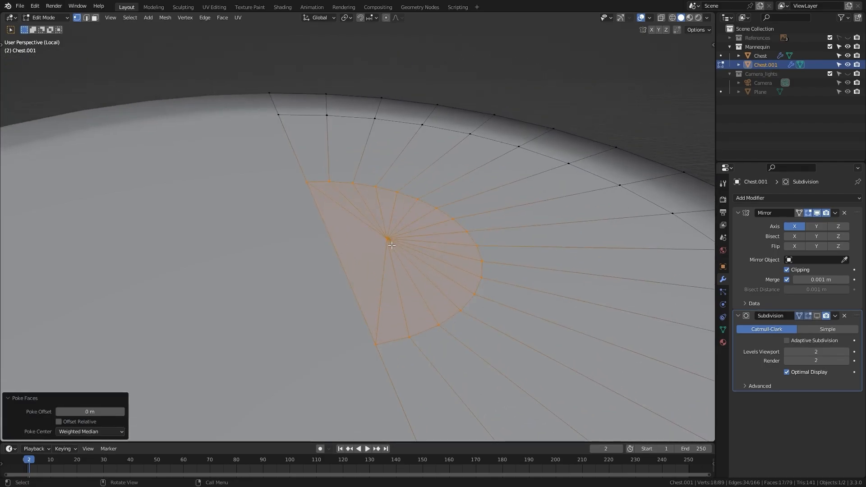
Move the top cap's poked vertex about -0.0168 m along X onto the mirror seam
click(390, 236)
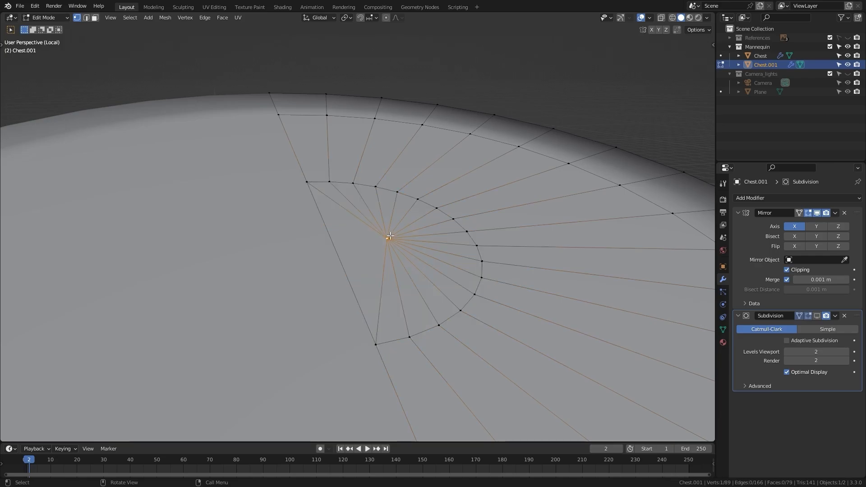
key(g)
key(g)
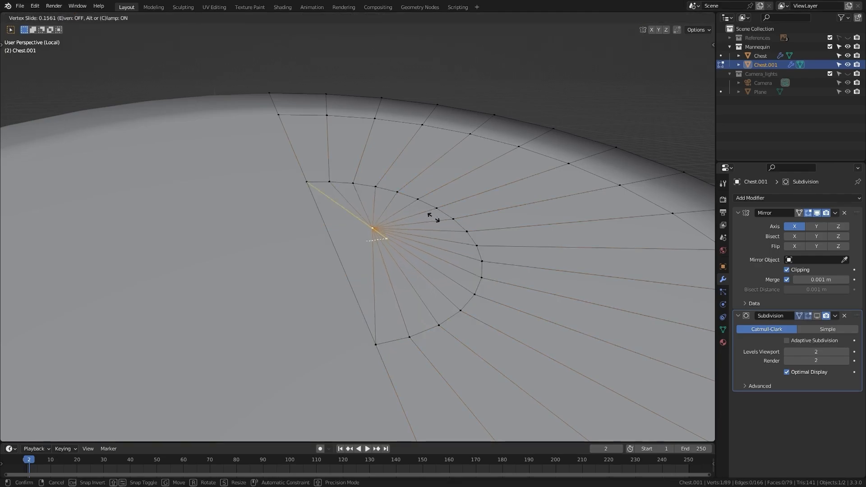
right_click(428, 217)
key(g)
key(x)
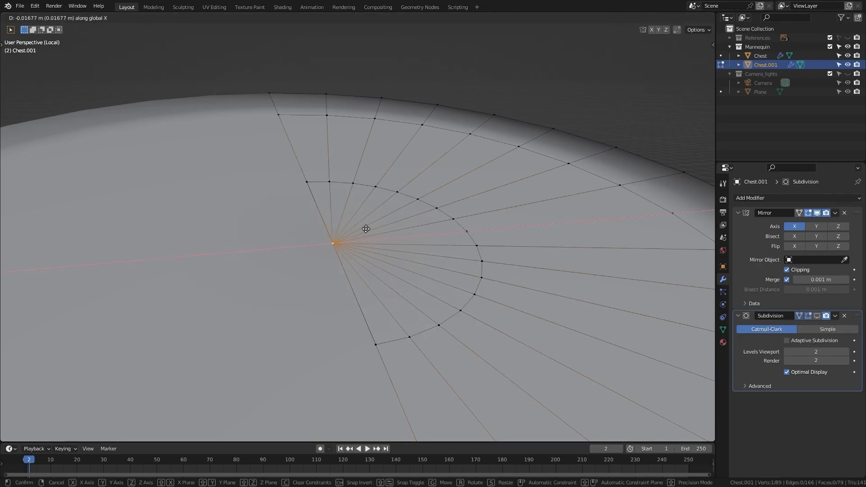
click(365, 228)
key(alt+z)
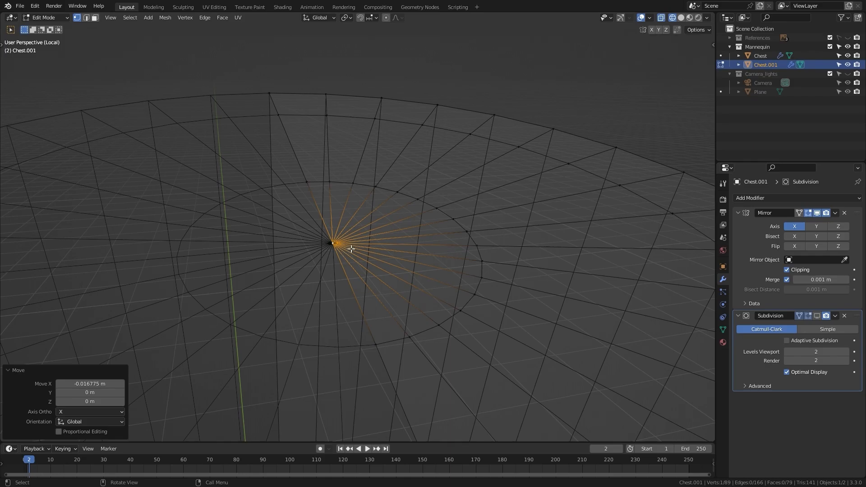
key(alt+z)
key(g)
right_click(449, 224)
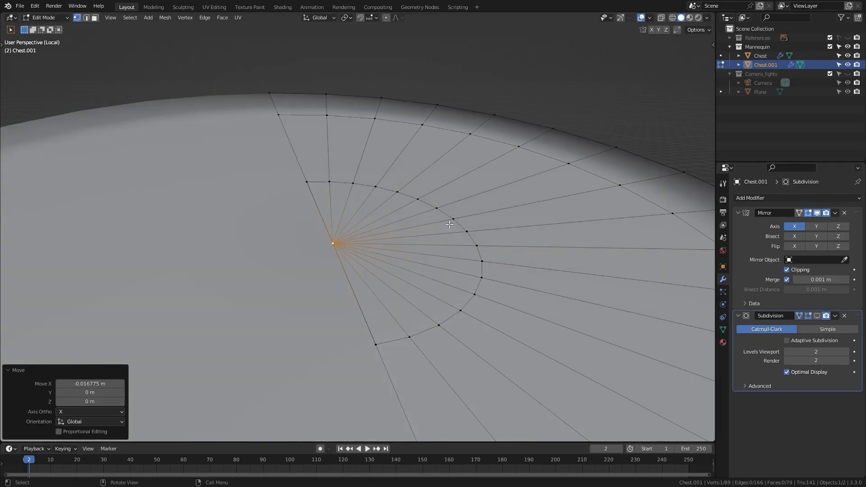
Select the neck cylinder's open bottom rim and fill it with a face
scroll(450, 224, down, 8)
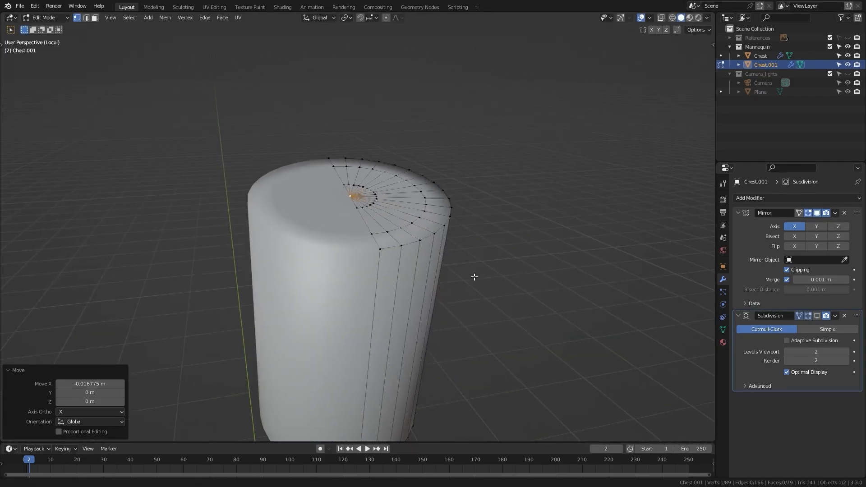
middle_drag(475, 277, 469, 136)
scroll(406, 264, up, 3)
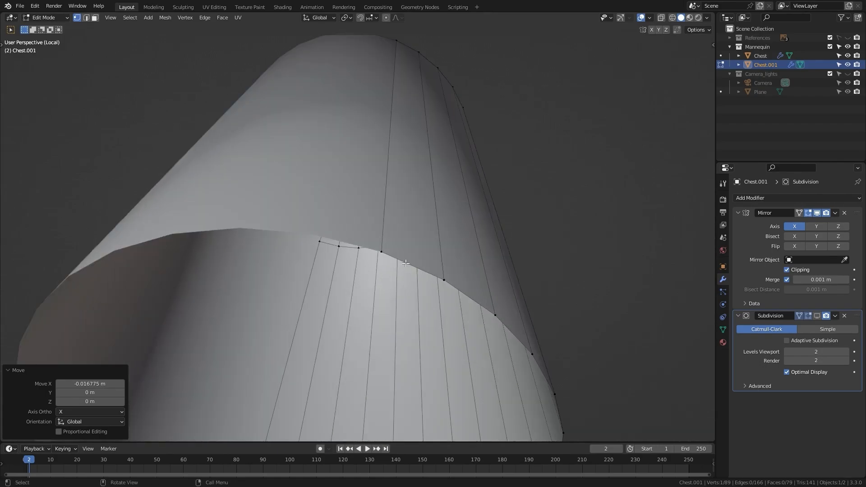
alt+click(406, 263)
scroll(406, 264, down, 3)
middle_drag(406, 263, 447, 240)
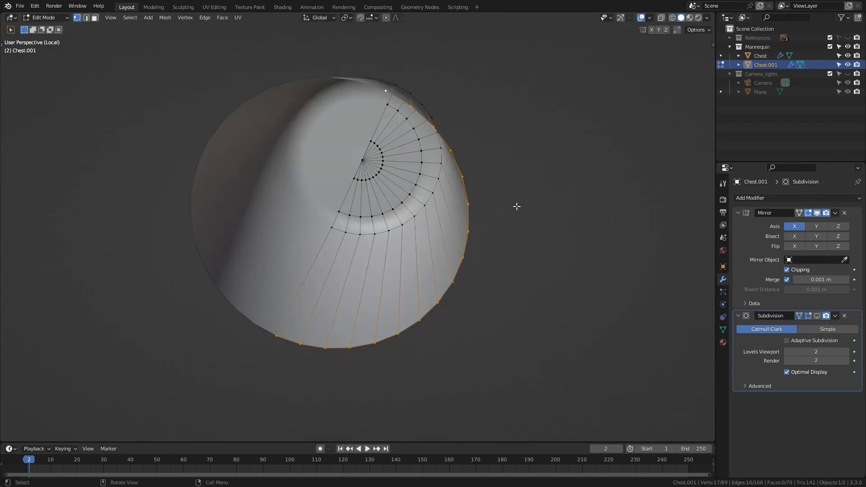
key(f)
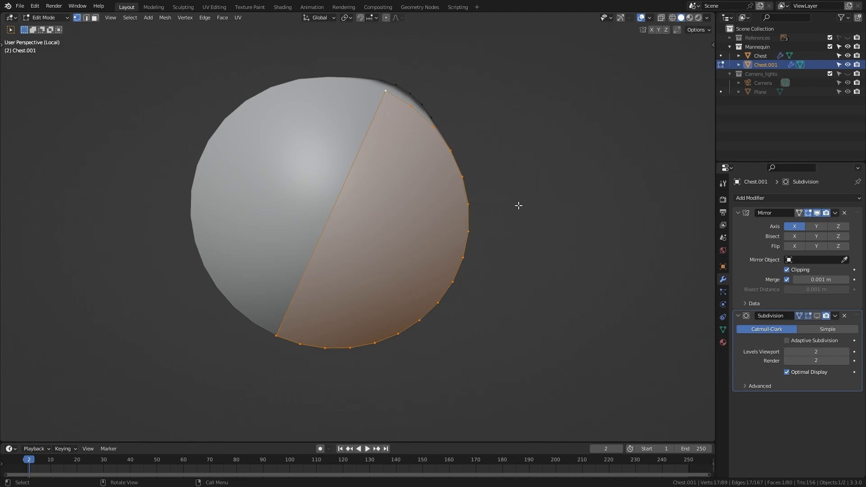
Inset the neck's bottom face by about 0.031 m, and inset it again by about 0.062 m
key(i)
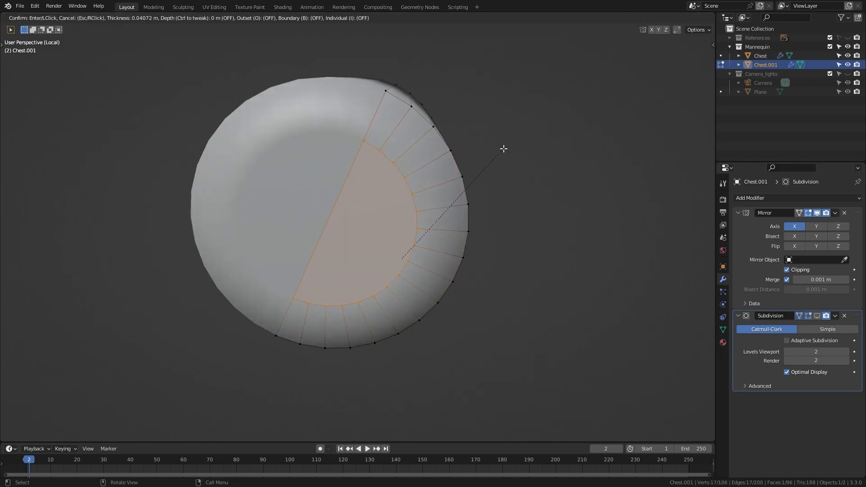
click(516, 143)
key(i)
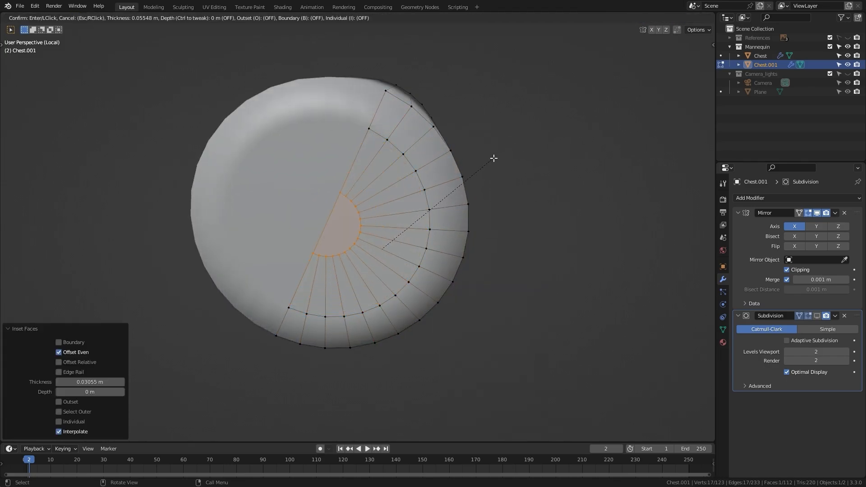
click(489, 161)
scroll(325, 245, up, 4)
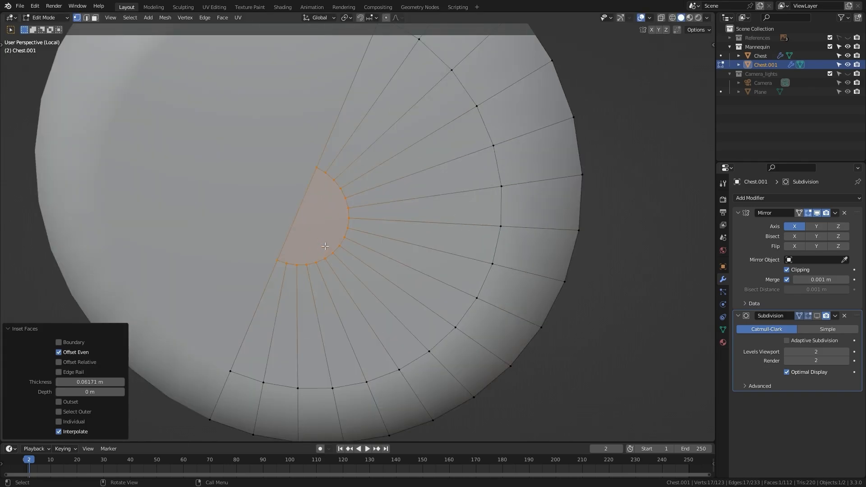
Poke the bottom cap's innermost face and move its central vertex about -0.033 m along X onto the mirror seam
right_click(325, 245)
click(323, 244)
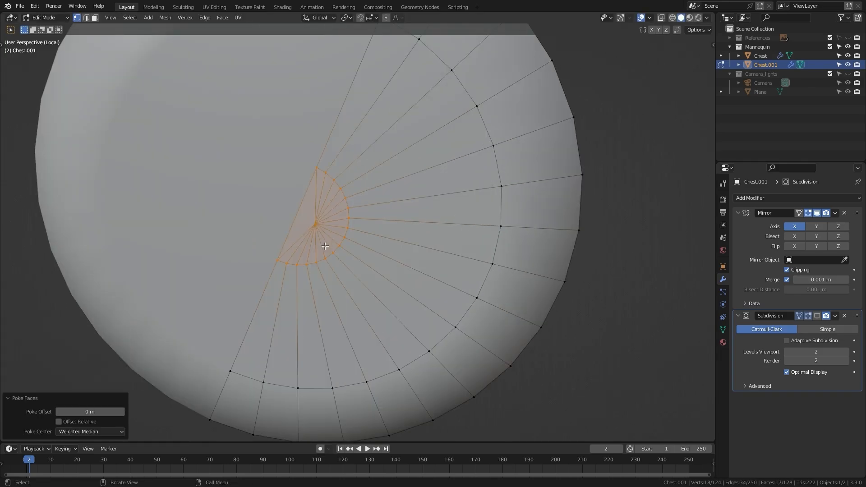
click(315, 222)
key(g)
key(x)
middle_drag(377, 208, 434, 201)
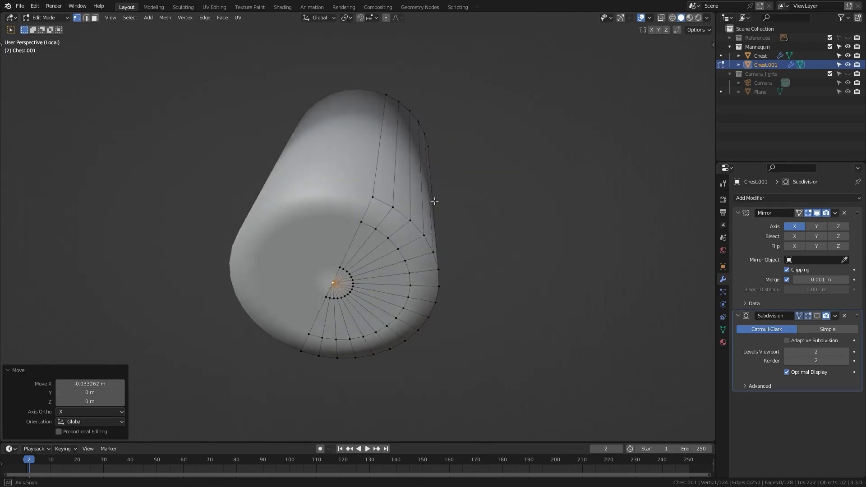
Turn the Subdivision modifier's viewport display back on and inspect the centre of the neck's cap
click(817, 315)
middle_drag(424, 271, 563, 192)
scroll(562, 192, up, 8)
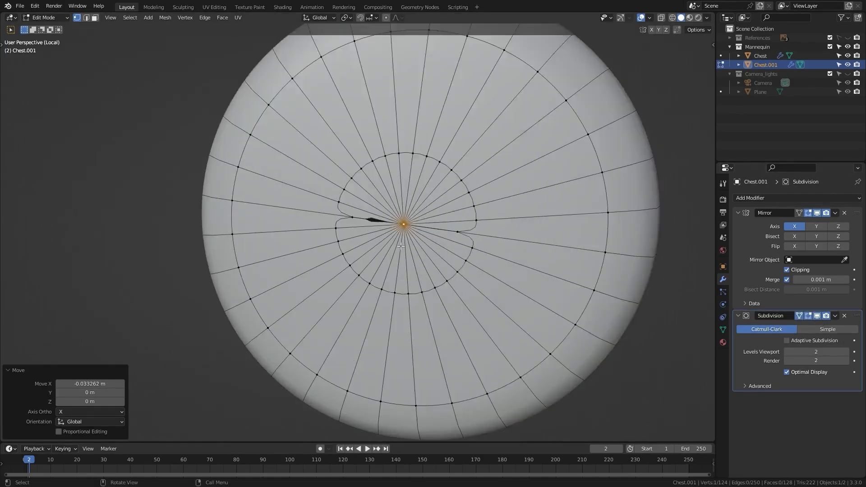
Try to slide the pinched inner-ring vertex on the neck's cap along its edge
shift+middle_drag(370, 174, 294, 211)
key(shift+v)
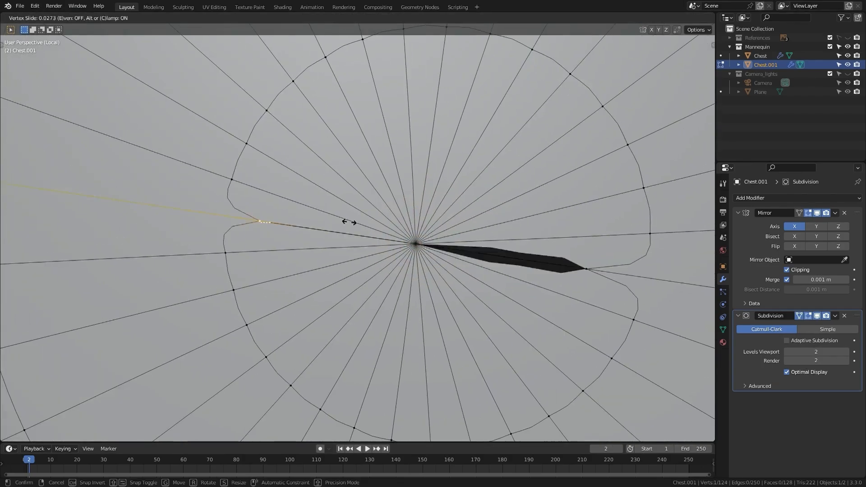
click(461, 230)
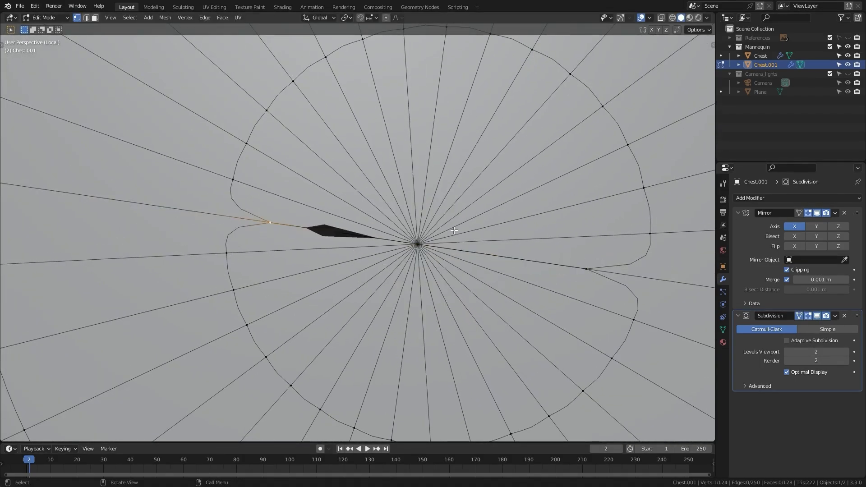
scroll(464, 252, down, 5)
scroll(441, 266, up, 3)
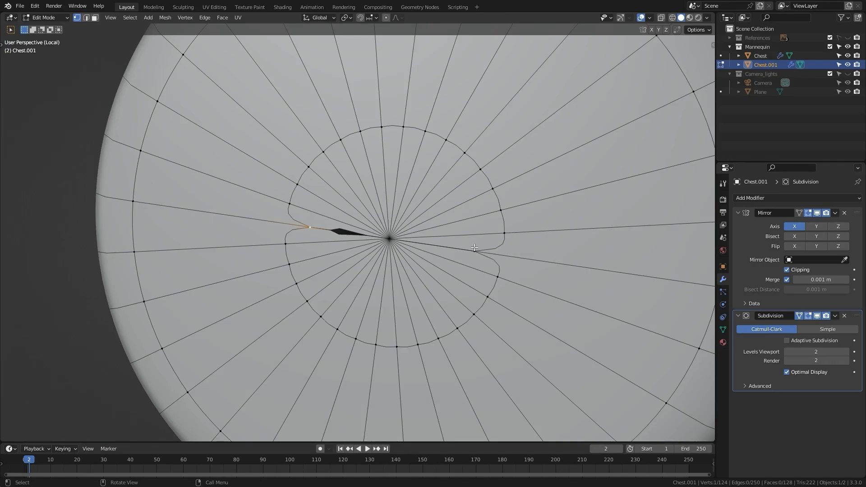
scroll(317, 220, down, 4)
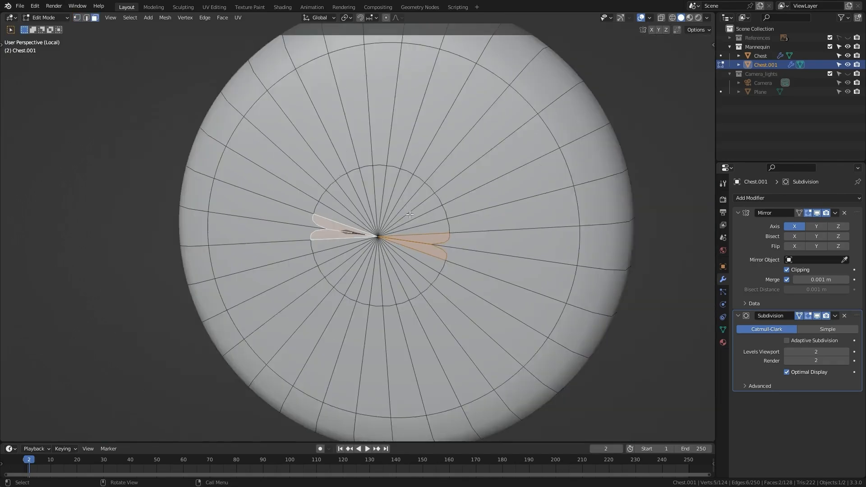
Delete the four pinched inner faces at the centre of the neck's cap, two on each side of the centre vertex
middle_drag(317, 220, 398, 325)
scroll(398, 326, up, 5)
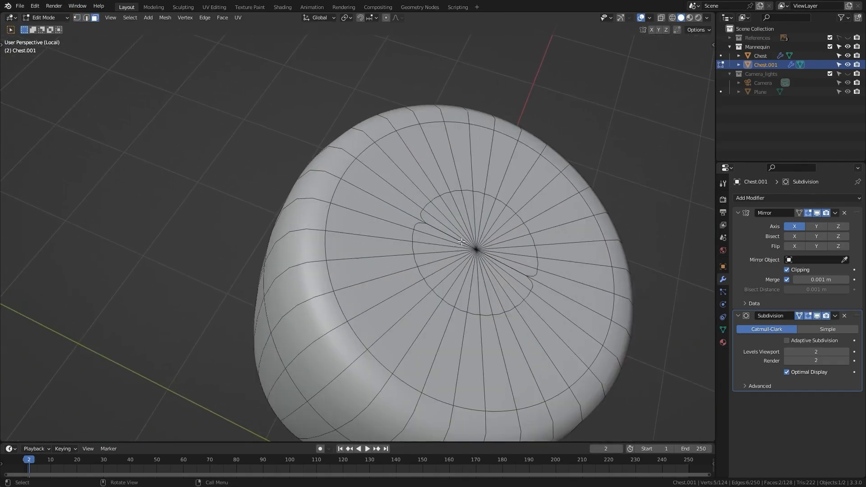
alt+shift+drag(483, 260, 327, 268)
scroll(324, 268, up, 4)
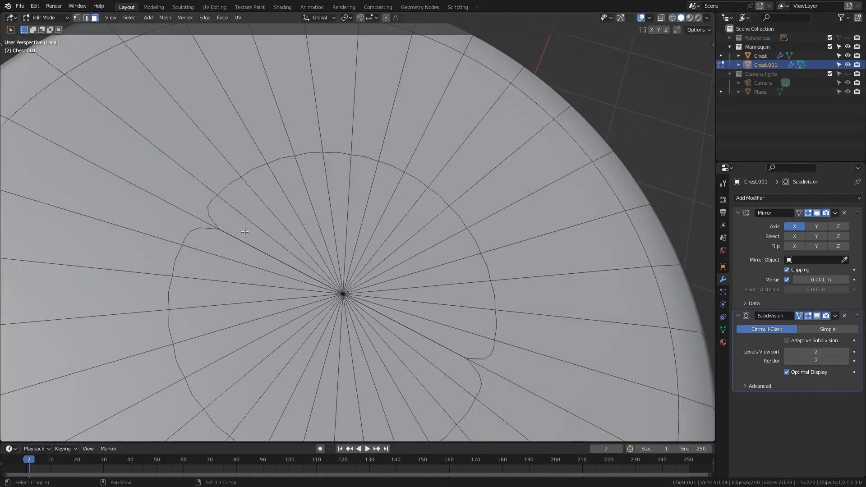
shift+click(440, 325)
scroll(439, 325, down, 2)
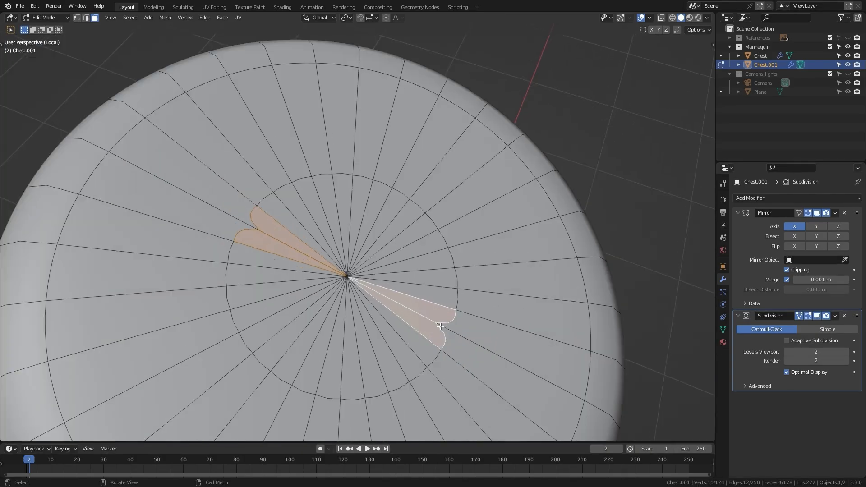
shift+click(438, 308)
scroll(433, 307, down, 2)
key(ctrl+z)
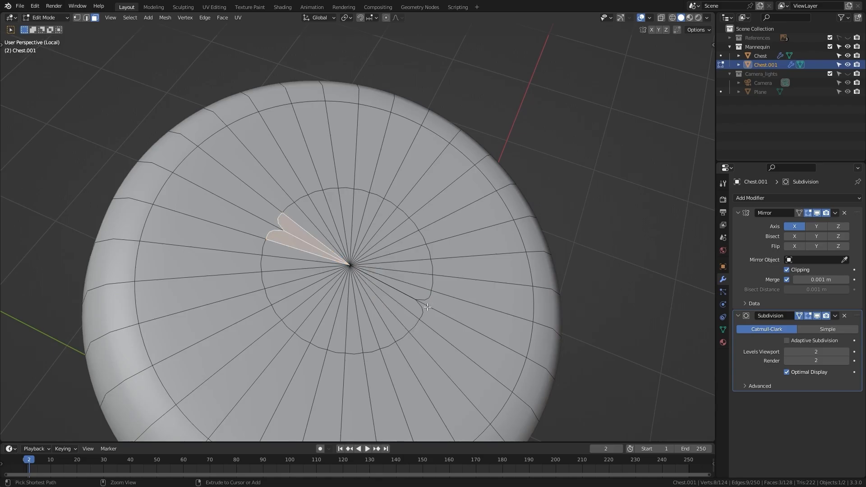
middle_drag(412, 302, 387, 377)
scroll(387, 377, up, 3)
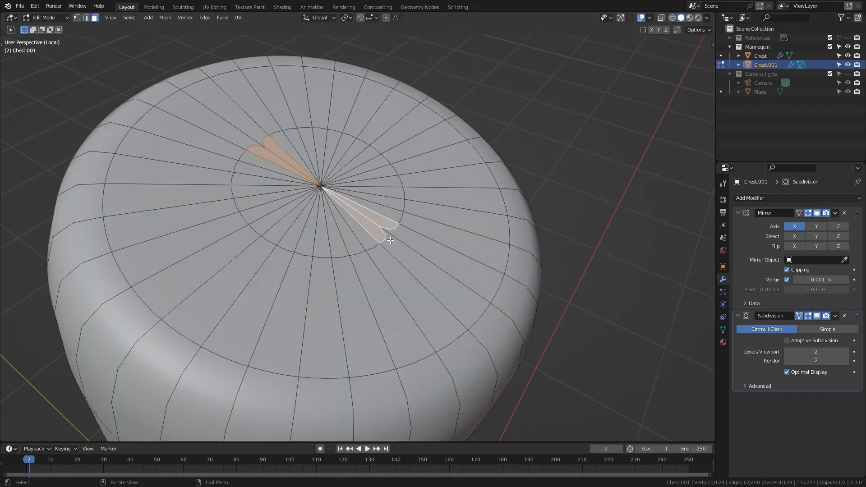
key(x)
click(362, 259)
scroll(362, 259, down, 2)
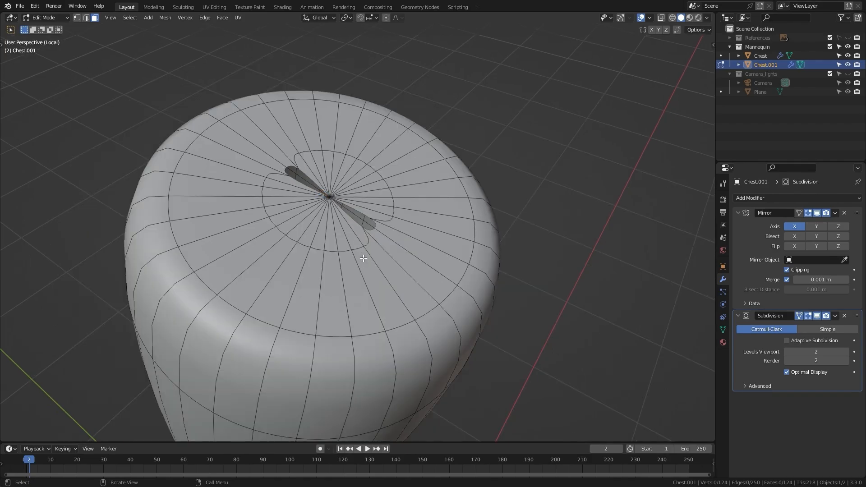
Try to fill one of the holes beside the cap's centre with a face from its selected border edges
middle_drag(362, 259, 440, 121)
scroll(311, 166, up, 5)
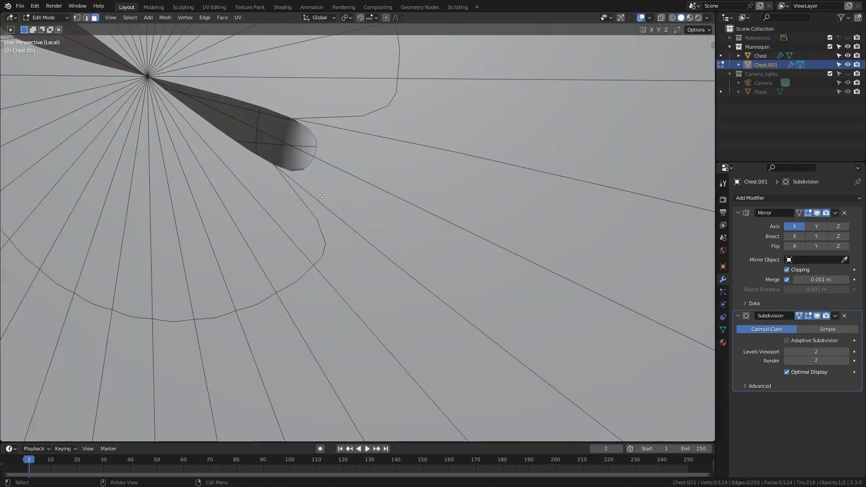
shift+middle_drag(293, 167, 373, 243)
key(2)
alt+click(323, 252)
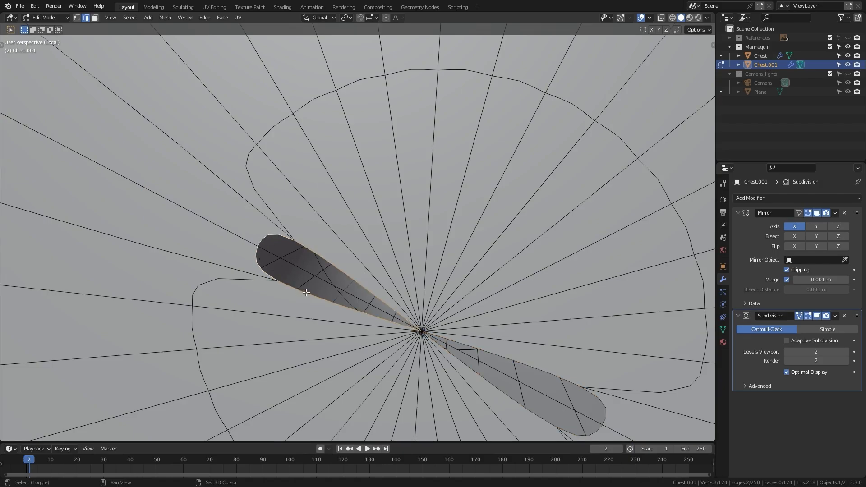
key(f)
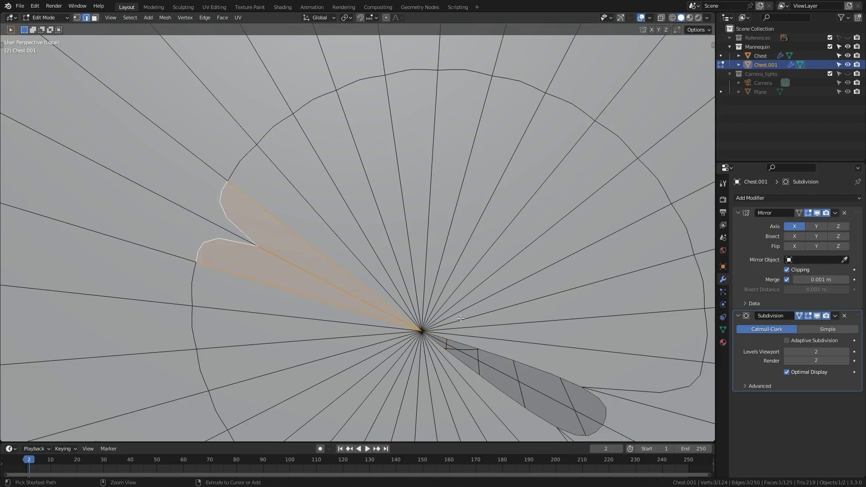
Undo the hole fill and the deletion of the pinched cap faces
key(ctrl+z)
key(f)
key(ctrl+z)
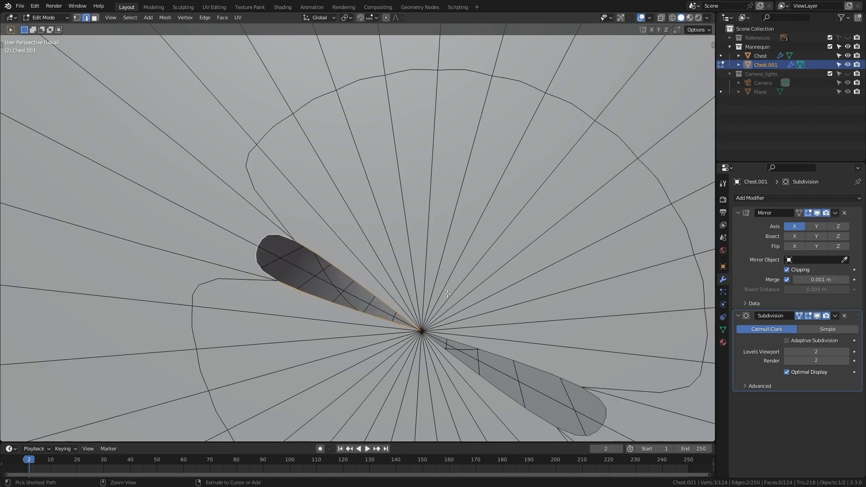
key(ctrl+z)
key(ctrl+z)
key(ctrl+z)
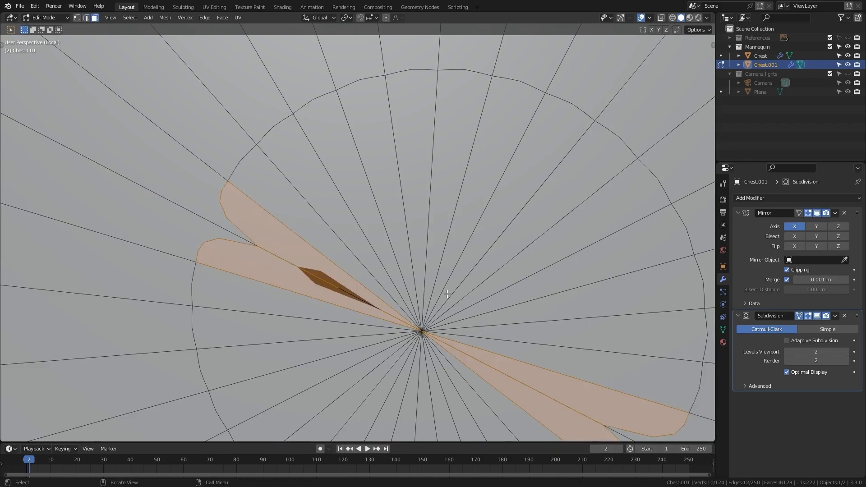
Delete the innermost ring of triangular faces around the centre of both of the neck's caps
scroll(411, 266, down, 9)
scroll(411, 263, up, 5)
key(c)
drag(411, 262, 352, 248)
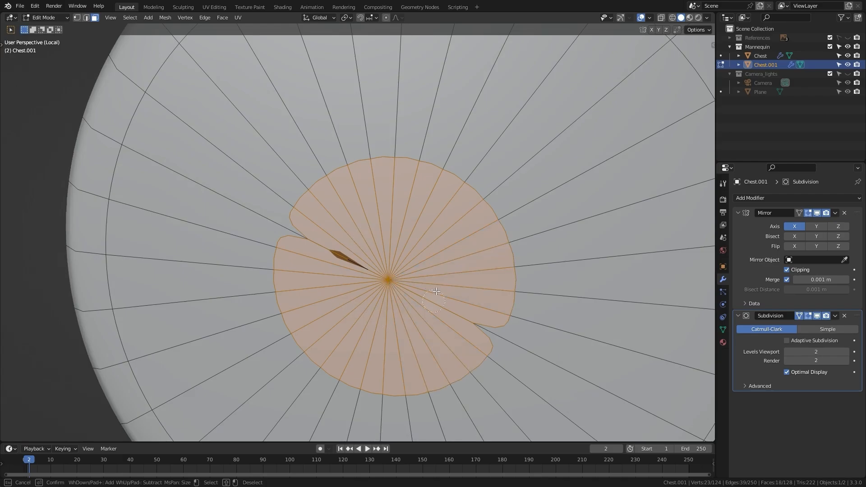
scroll(486, 230, down, 6)
middle_drag(485, 230, 484, 292)
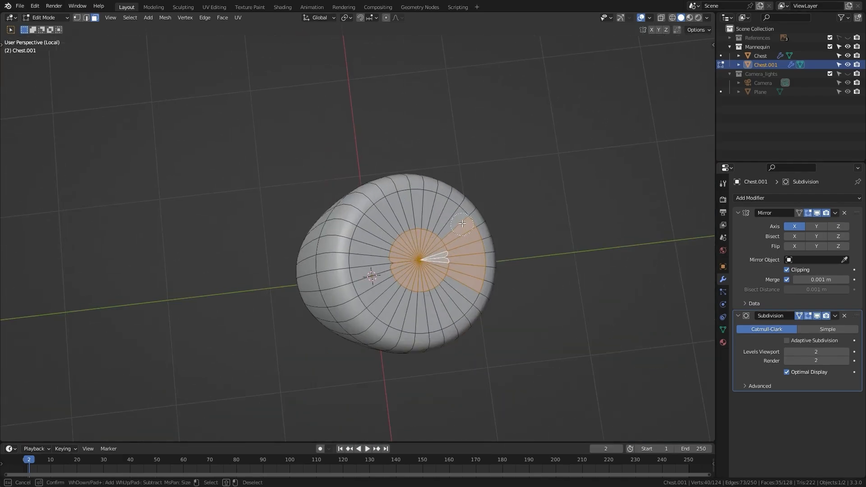
right_click(472, 248)
middle_drag(472, 248, 451, 149)
key(x)
click(487, 242)
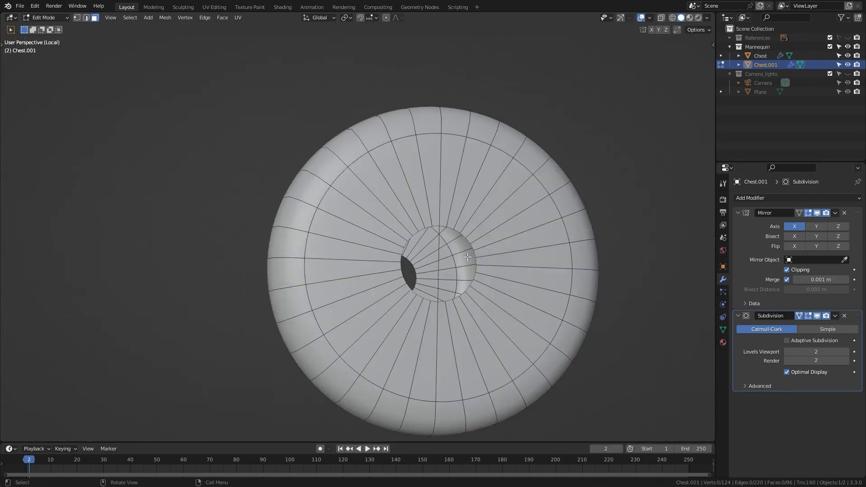
Inspect the neck cylinder's smoothed shape in Object Mode
scroll(451, 149, down, 2)
middle_drag(451, 180, 441, 299)
scroll(452, 315, down, 4)
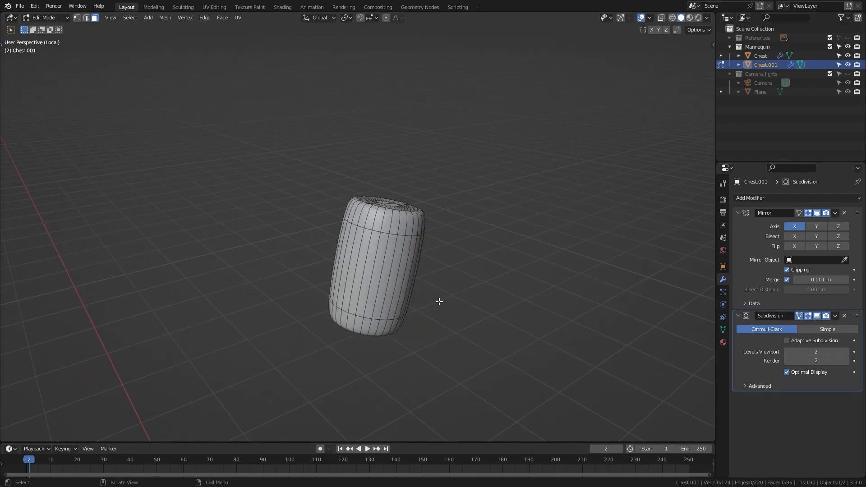
key(Tab)
scroll(446, 294, up, 2)
click(548, 279)
middle_drag(548, 280, 517, 294)
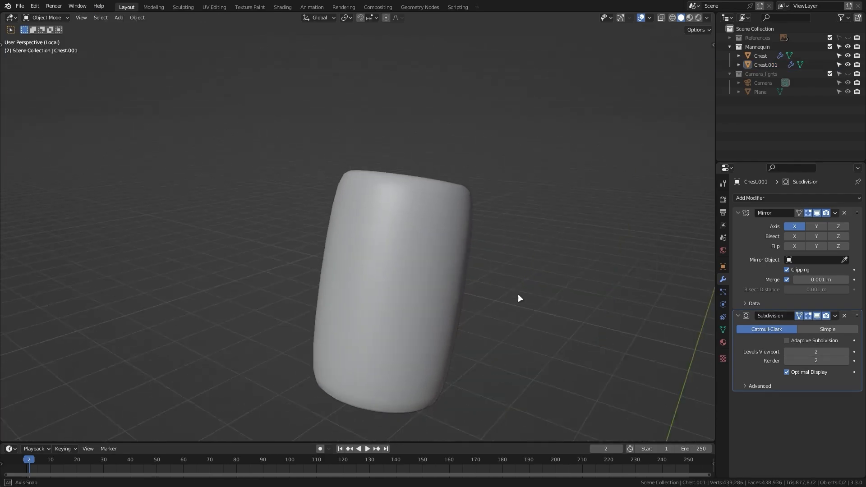
Slide the neck's upper horizontal edge loop up towards its top rim in Edit Mode
click(396, 261)
key(Tab)
scroll(406, 260, up, 2)
alt+click(410, 234)
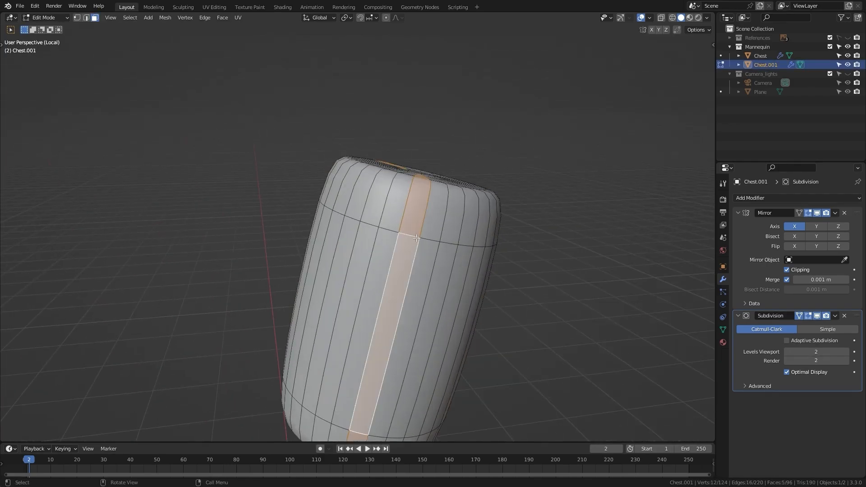
key(2)
key(g)
key(g)
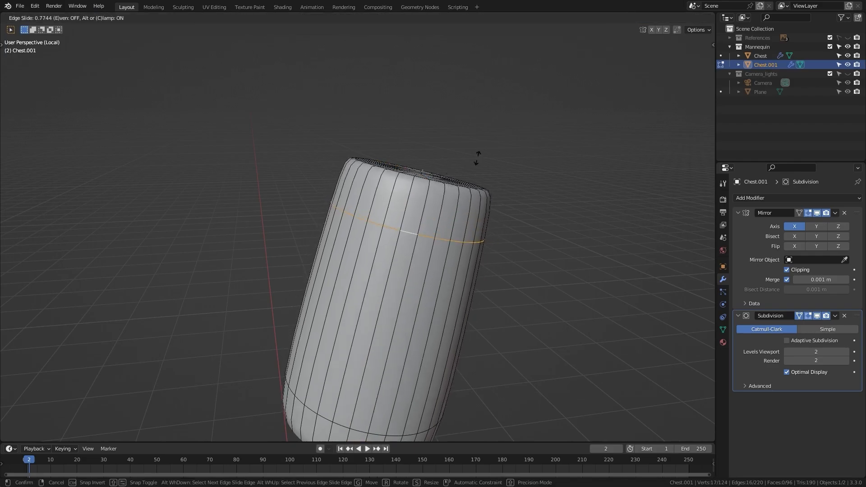
click(525, 122)
Add two horizontal loop cuts around the neck, one in the upper part at factor -0.671 and one near the bottom at 0.710
scroll(444, 243, down, 2)
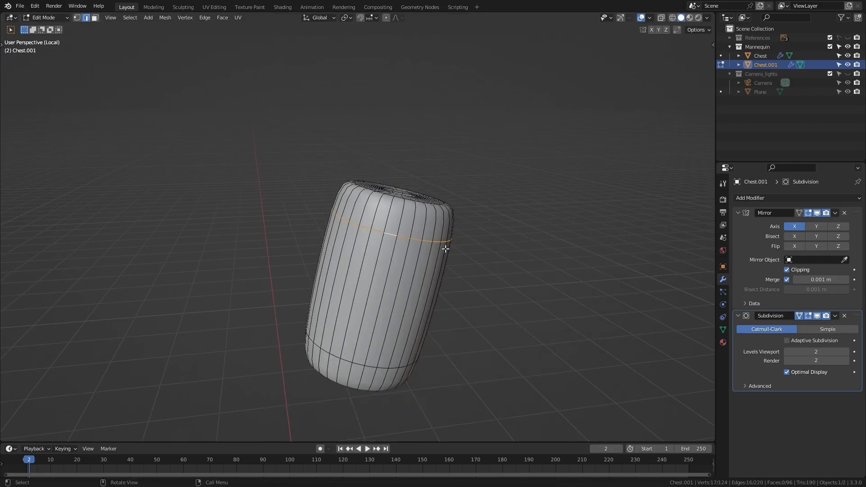
scroll(440, 227, up, 2)
click(411, 253)
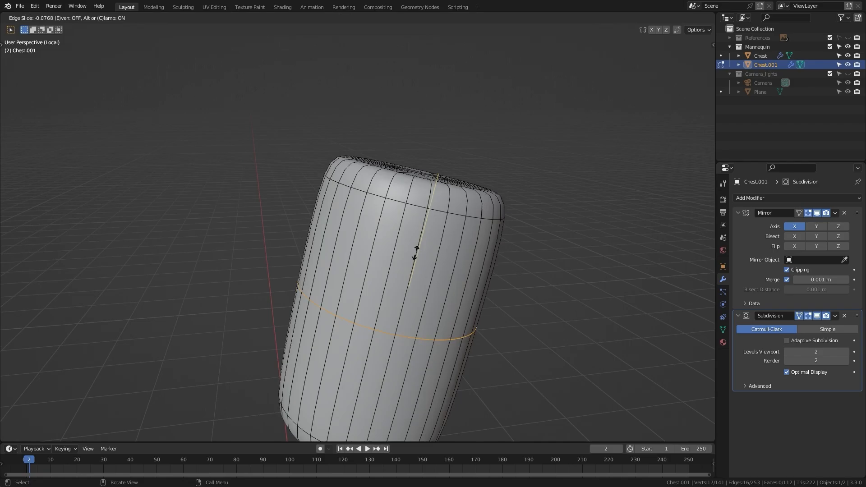
click(448, 195)
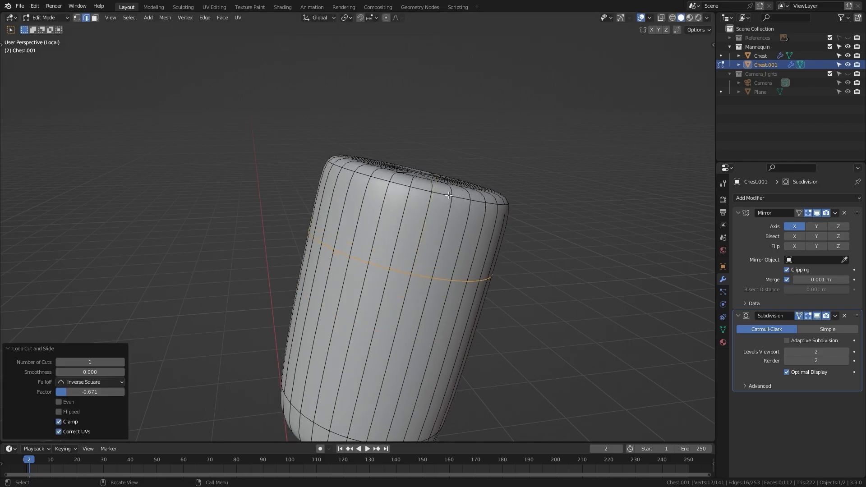
shift+middle_drag(445, 290, 460, 187)
click(415, 213)
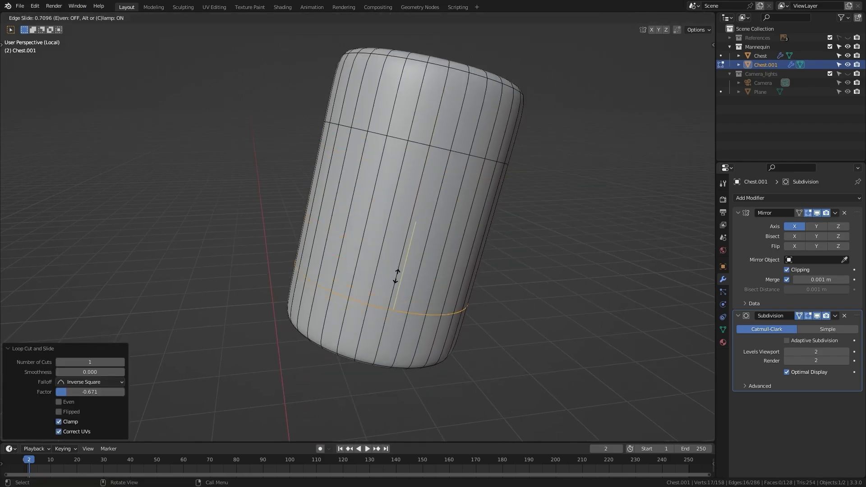
scroll(460, 244, down, 8)
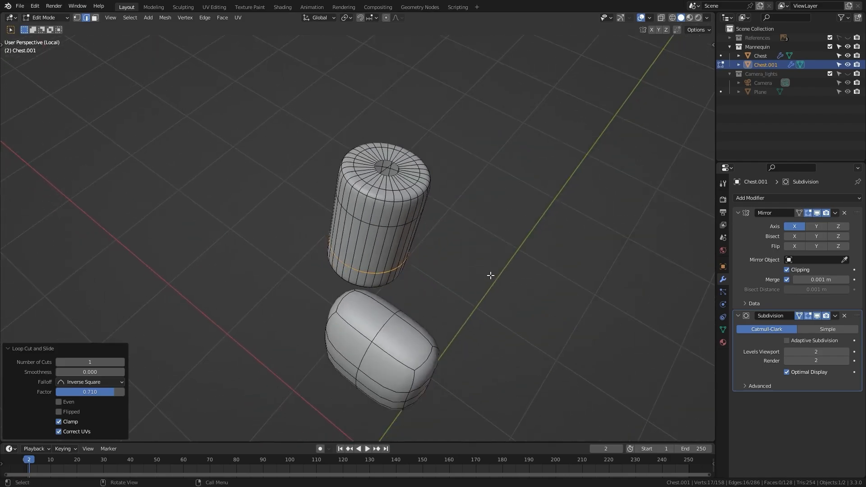
Leave Edit Mode and local view, and inspect the neck, shoulder and arm joints on the full mannequin
key(Tab)
key(KP_Divide)
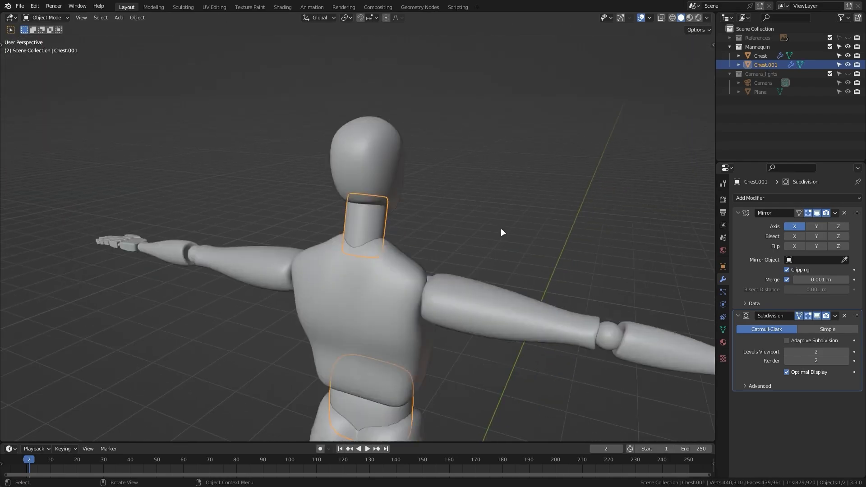
click(501, 229)
scroll(485, 223, up, 5)
shift+middle_drag(449, 212, 427, 279)
shift+middle_drag(417, 247, 389, 323)
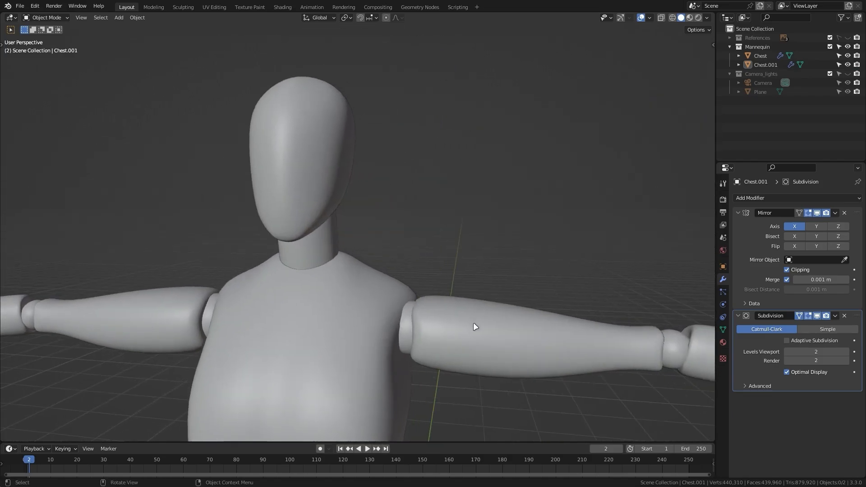
scroll(473, 322, down, 4)
shift+middle_drag(473, 323, 403, 288)
scroll(403, 288, up, 4)
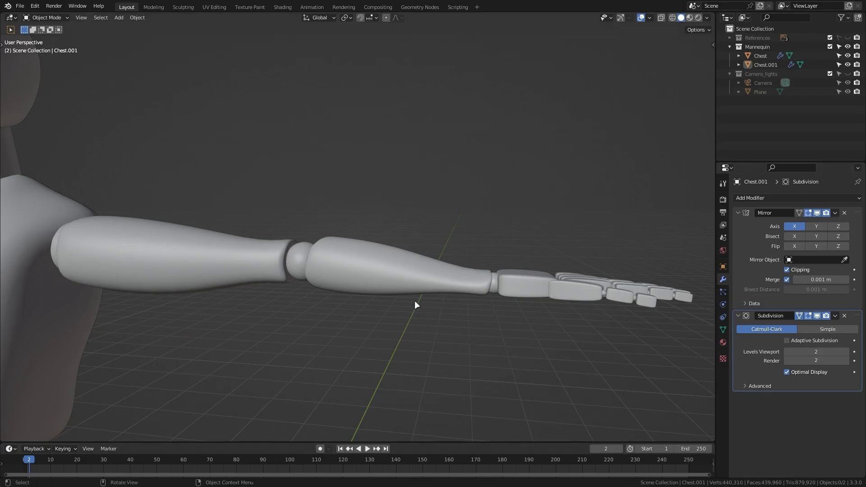
Open the Chest object in Edit Mode and view its arm and hand in top orthographic view
click(434, 283)
scroll(438, 280, down, 4)
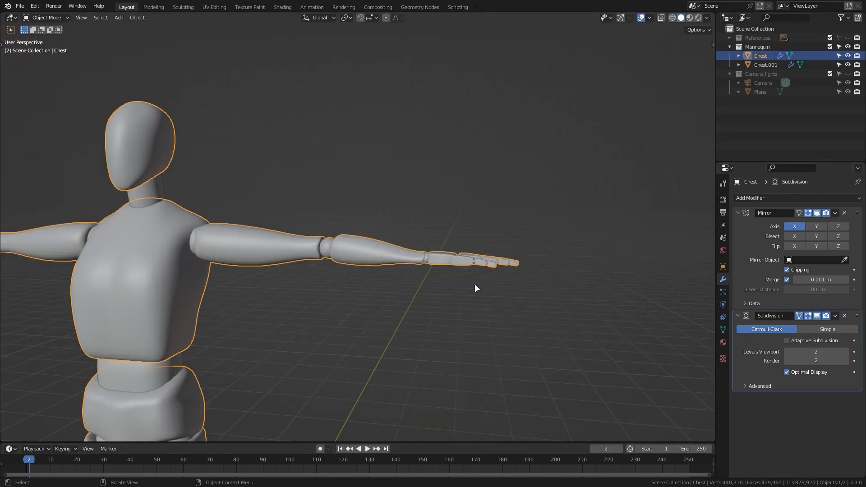
scroll(475, 284, up, 4)
key(Tab)
scroll(531, 306, up, 3)
scroll(424, 284, up, 3)
alt+shift+drag(530, 306, 431, 300)
scroll(488, 348, down, 4)
alt+drag(487, 348, 383, 51)
key(KP_7)
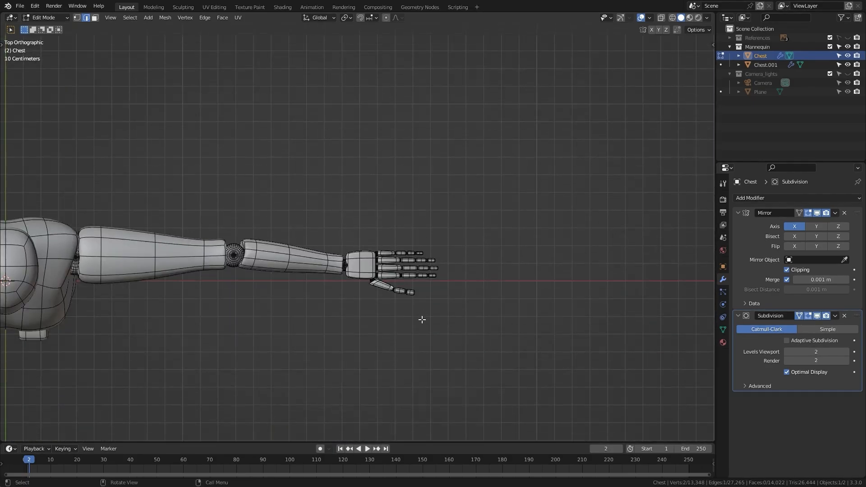
Select a vertex on each ball joint of the hand's fingers and thumb, leaving out the wrist joint
scroll(422, 319, up, 5)
key(1)
scroll(463, 325, up, 2)
alt+shift+drag(464, 326, 389, 212)
scroll(383, 208, up, 6)
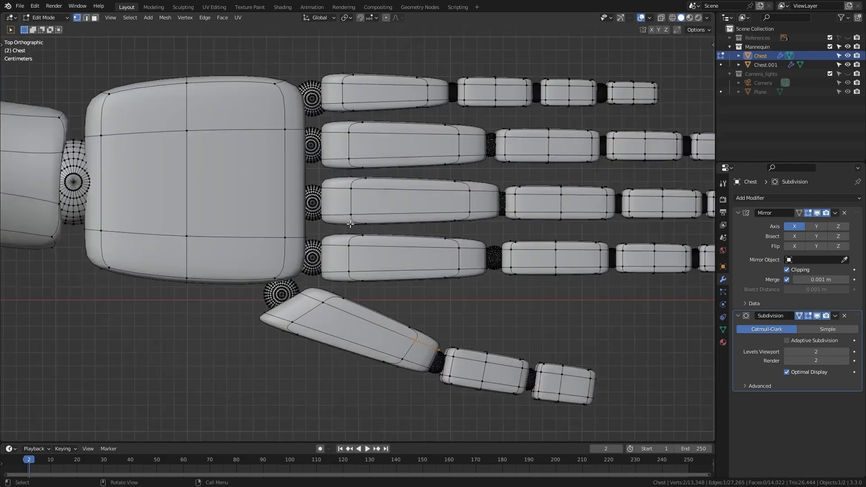
alt+shift+drag(328, 149, 341, 191)
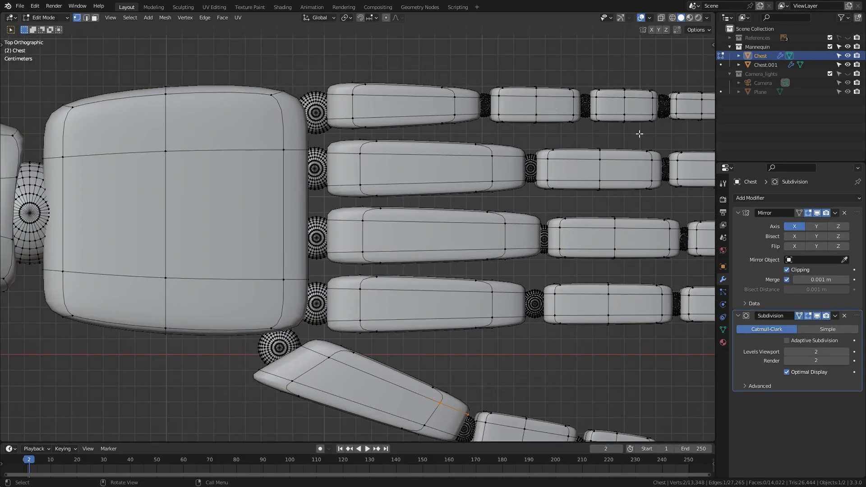
scroll(639, 134, down, 2)
shift+middle_drag(464, 237, 408, 219)
scroll(408, 218, up, 3)
scroll(467, 210, down, 4)
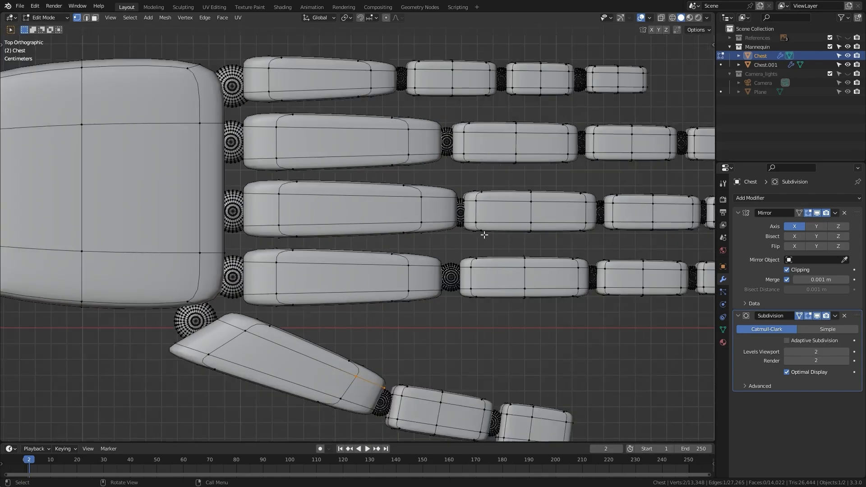
scroll(452, 258, up, 2)
shift+middle_drag(80, 198, 252, 195)
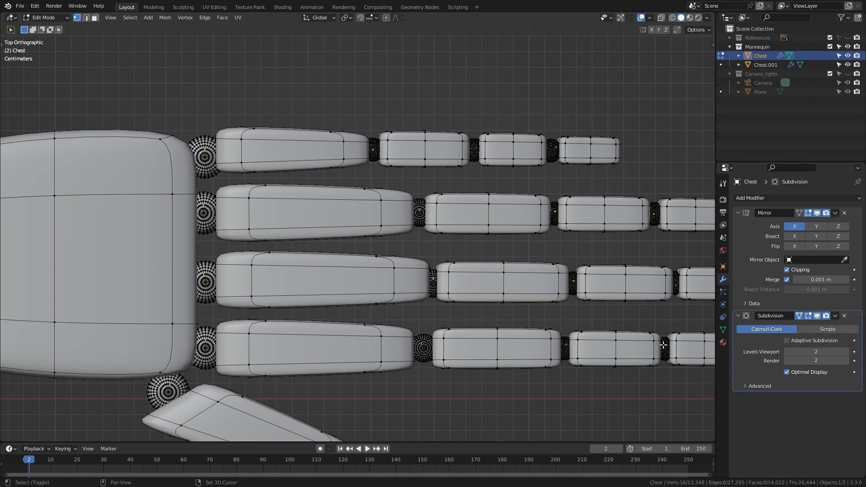
scroll(587, 313, down, 1)
shift+middle_drag(563, 312, 551, 228)
scroll(406, 369, up, 1)
shift+middle_drag(406, 369, 431, 297)
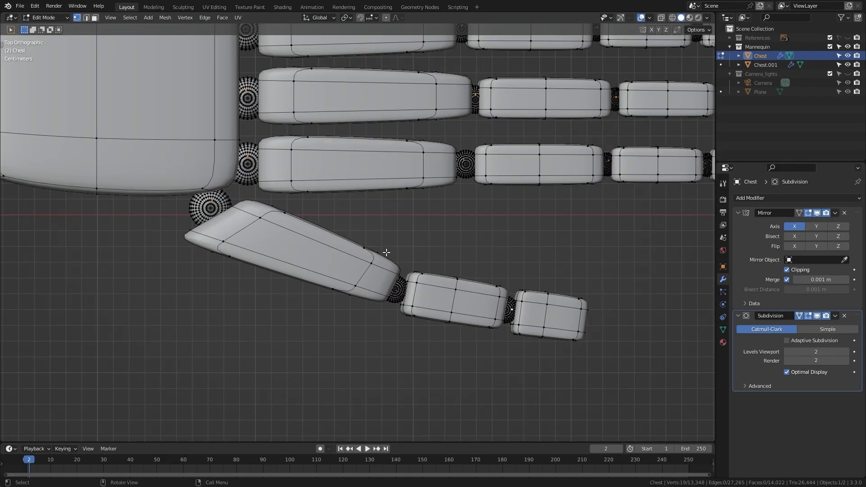
Extend the vertex selection to all linked geometry of the finger and thumb ball joints
scroll(386, 253, down, 6)
middle_drag(422, 279, 428, 246)
shift+middle_drag(429, 208, 436, 275)
key(ctrl+l)
scroll(436, 275, down, 3)
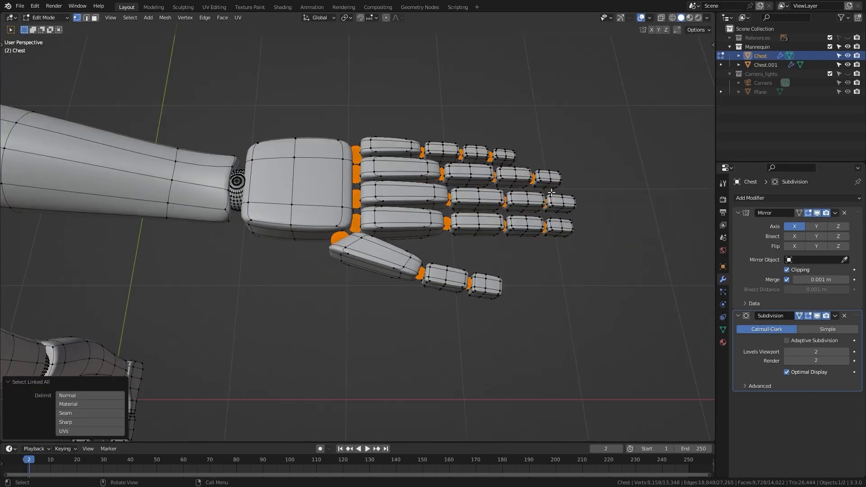
scroll(489, 242, up, 2)
Try to delete the selected finger ball joints by their faces, and undo the deletion
key(x)
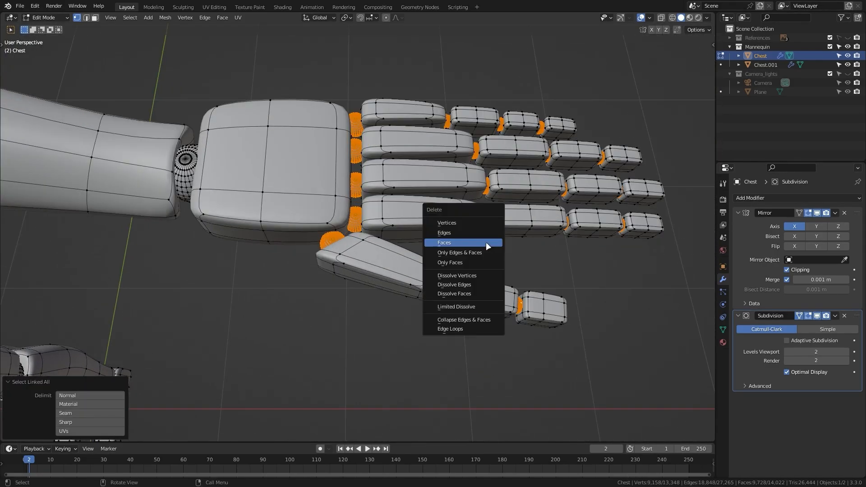
click(488, 242)
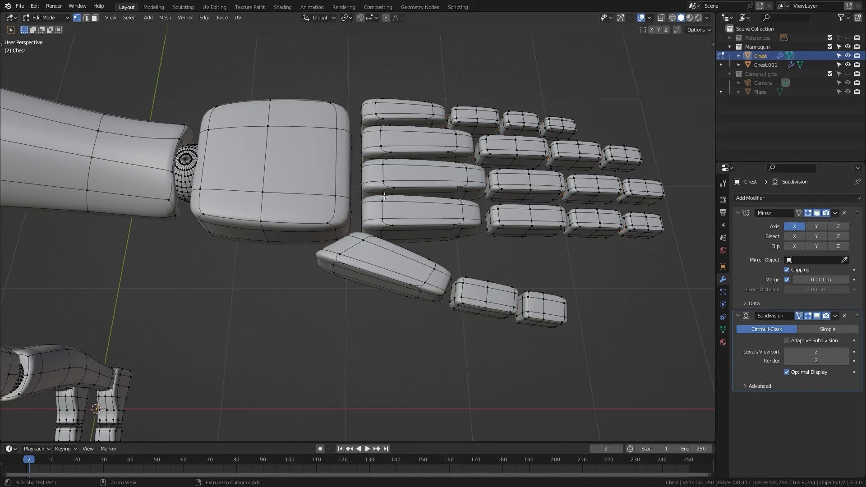
scroll(315, 164, down, 5)
key(ctrl+z)
Delete the vertices of the selected finger and thumb ball joints
key(x)
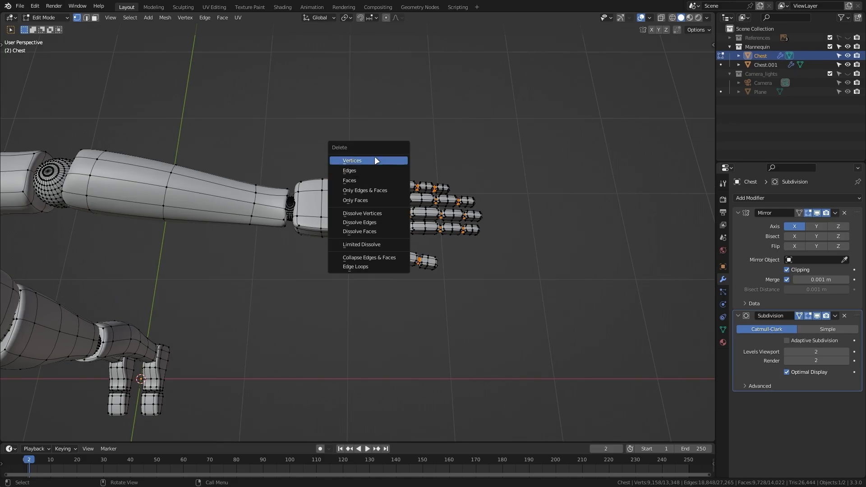
key(Return)
scroll(292, 259, down, 2)
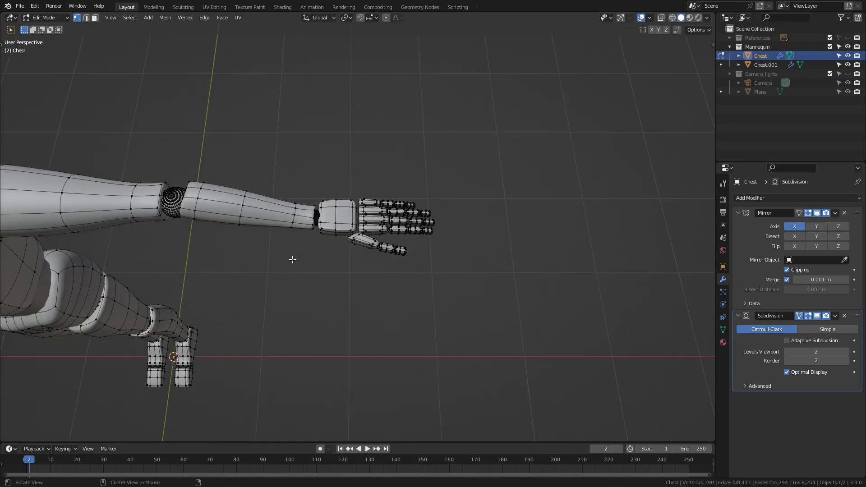
Select the four base finger segments with all their linked geometry and move them along X until they meet the palm
shift+middle_drag(292, 259, 426, 293)
scroll(411, 228, up, 2)
scroll(411, 228, up, 2)
scroll(362, 261, up, 2)
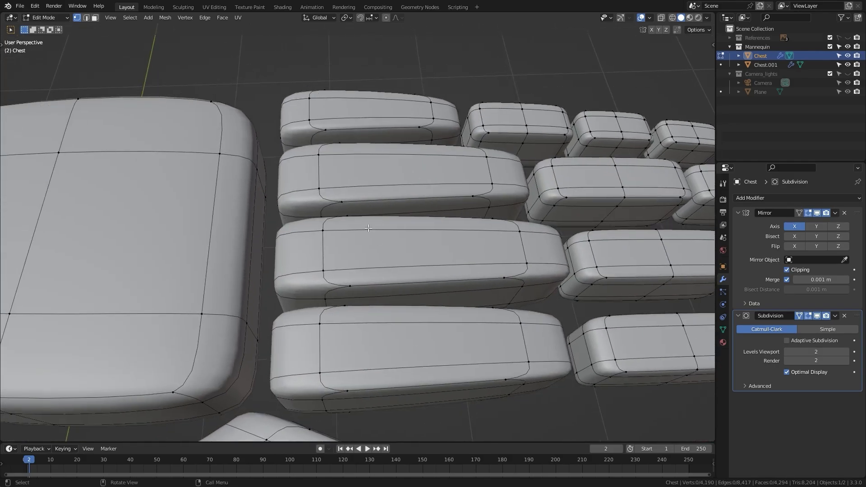
key(l)
key(l)
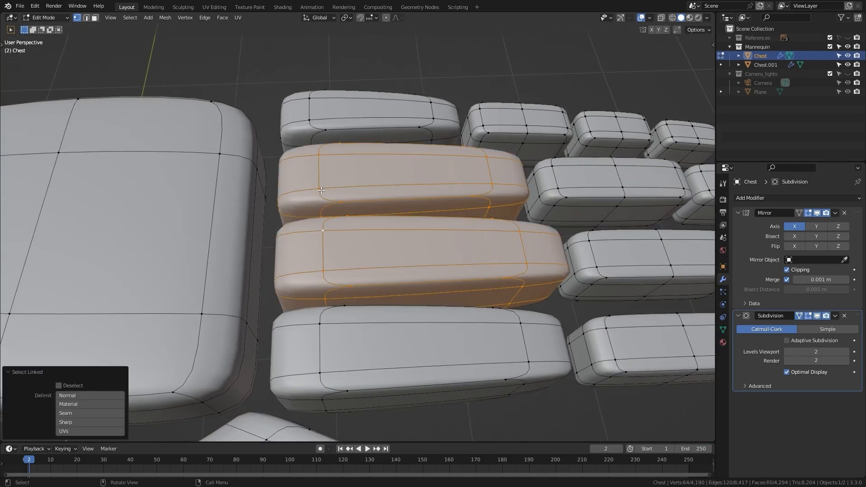
key(l)
key(l)
scroll(386, 294, down, 3)
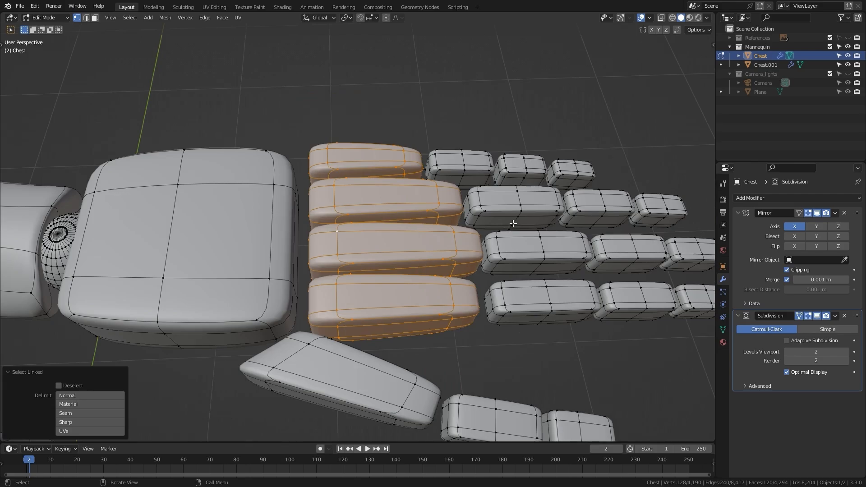
key(g)
key(x)
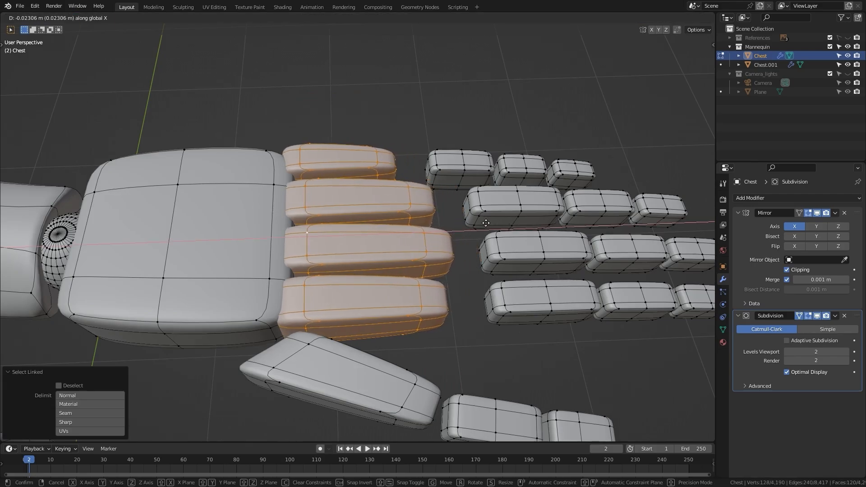
click(483, 221)
Select only the thumb's base segment and, in top view, move it about -0.022 m in X and 0.0097 m in Y against the palm
scroll(483, 221, down, 4)
middle_drag(483, 221, 525, 215)
scroll(440, 242, up, 4)
middle_drag(472, 112, 423, 180)
key(alt+a)
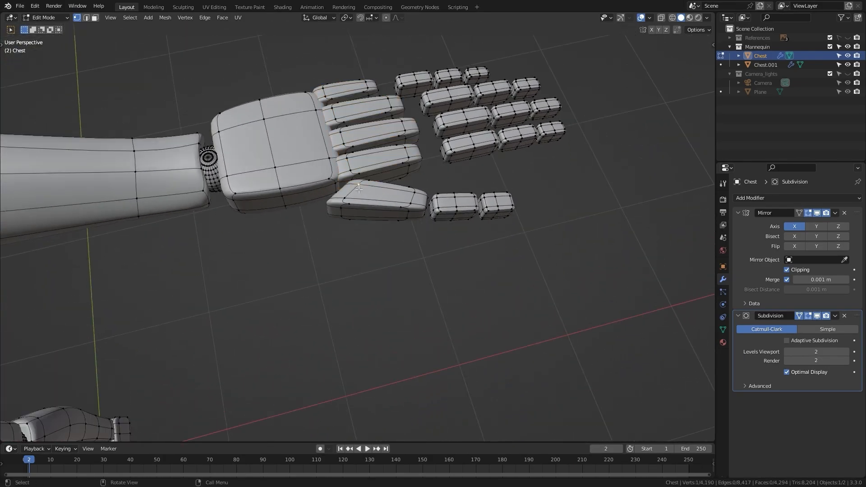
key(l)
middle_drag(359, 190, 458, 170)
key(KP_7)
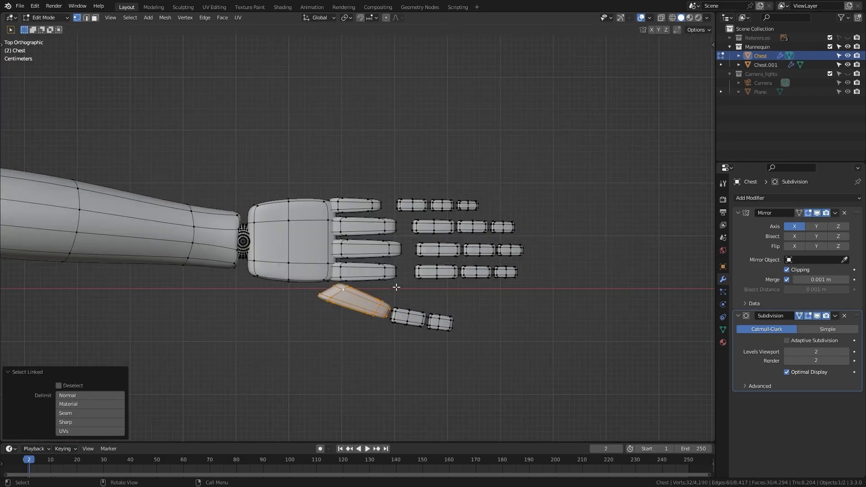
scroll(415, 277, up, 5)
key(g)
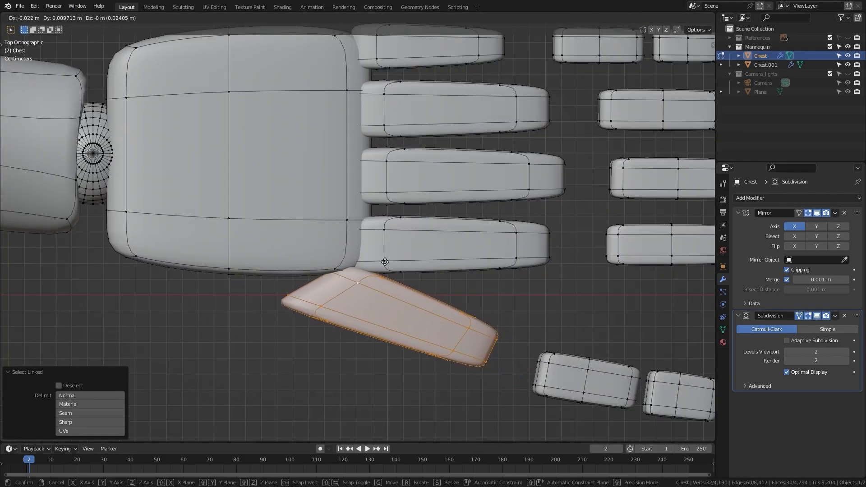
click(385, 261)
Move the two vertices at the thumb base's pointed rear corner about -0.0155 m in X and 0.027 m in Y into the palm
scroll(385, 262, up, 3)
key(alt+z)
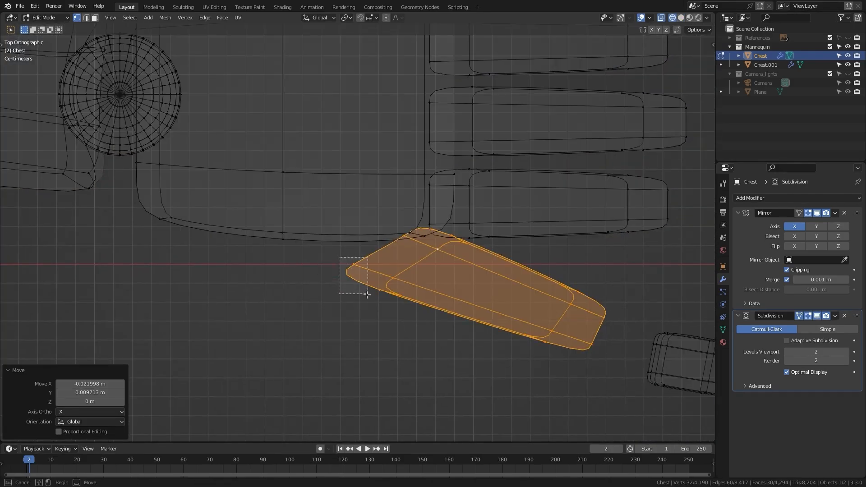
click(351, 276)
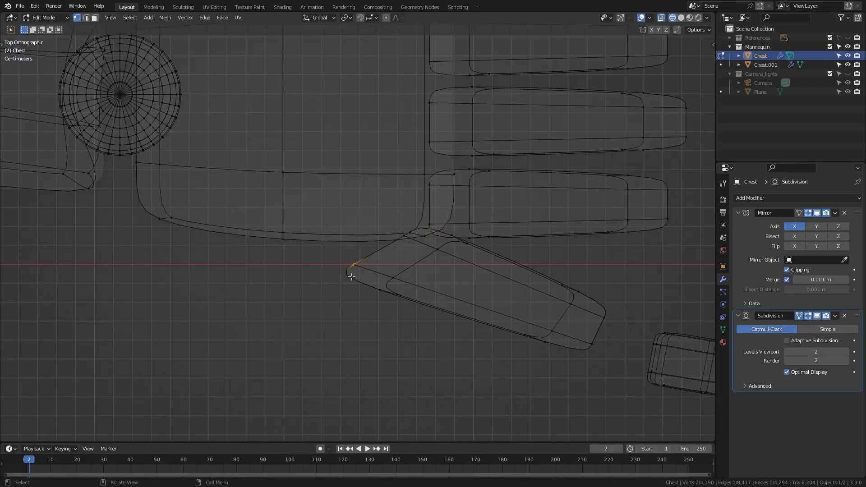
key(g)
click(323, 226)
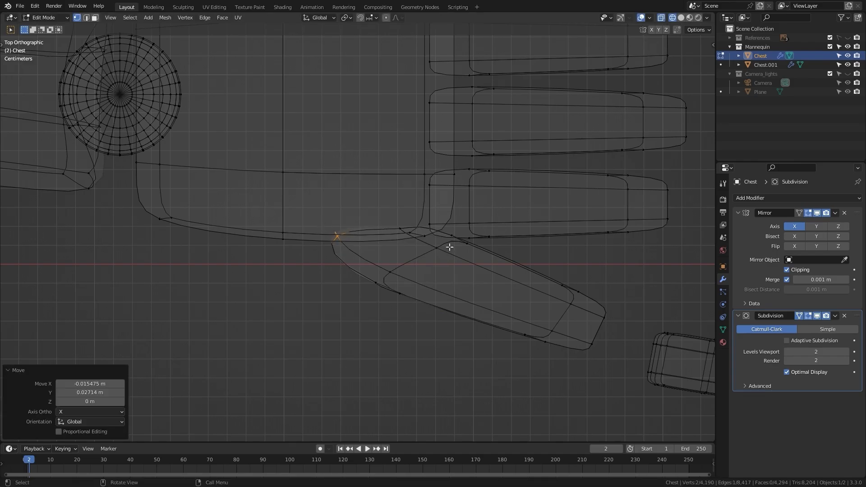
key(alt+z)
Select the second segments of all four fingers and move them about -0.0367 m along X toward the base segments
scroll(510, 257, down, 4)
middle_drag(500, 296, 397, 220)
click(380, 216)
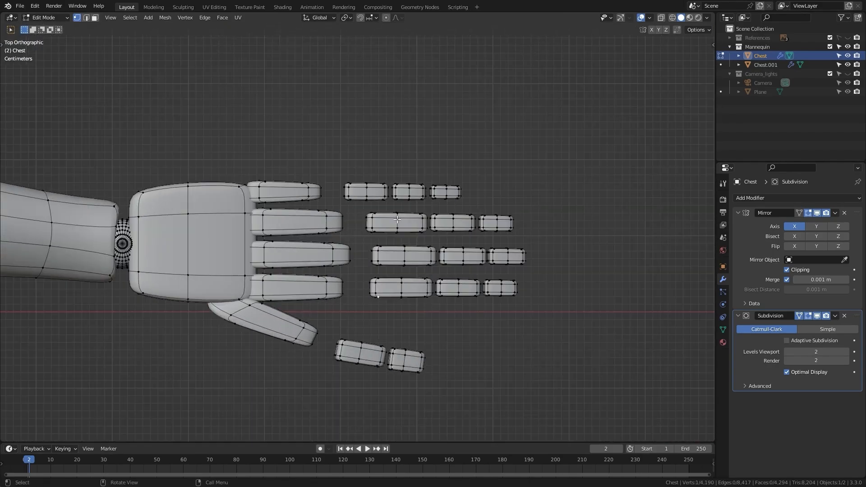
key(ctrl+l)
scroll(414, 241, up, 3)
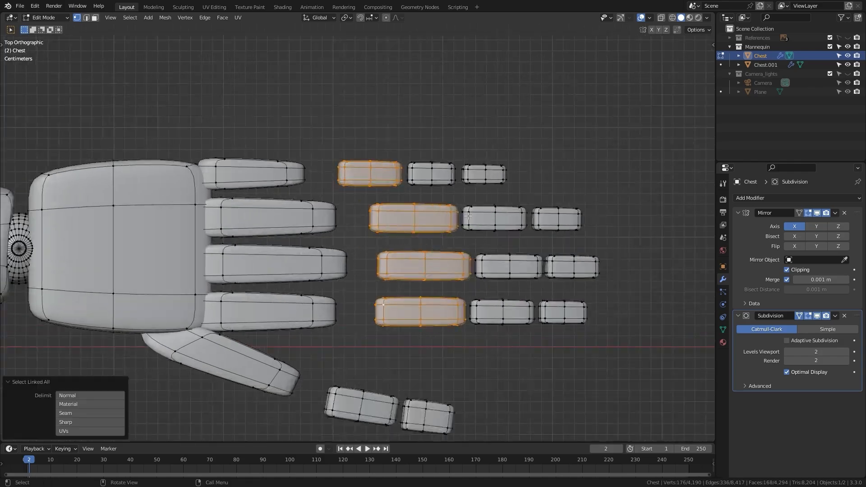
key(g)
key(x)
click(428, 213)
shift+middle_drag(428, 212, 442, 97)
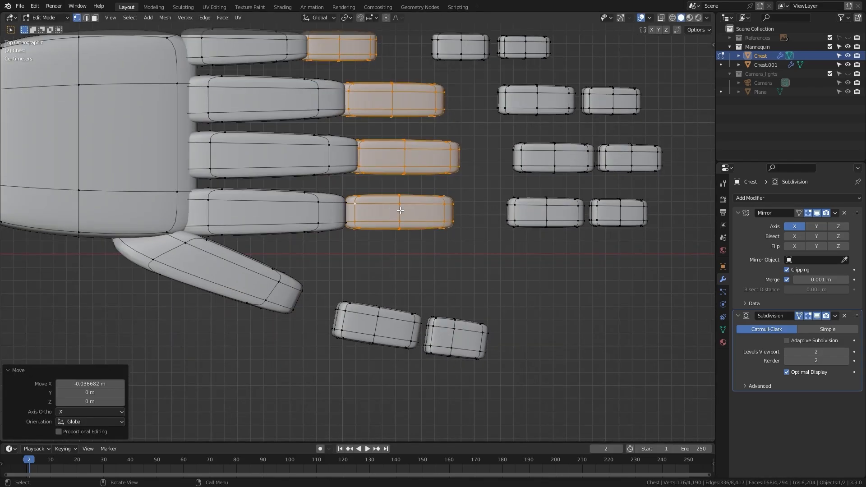
Shift the index finger's second segment along X so it sits against its base segment
click(399, 203)
key(ctrl+l)
key(g)
key(x)
click(477, 207)
key(g)
key(x)
click(482, 201)
Shift the ring finger's second segment slightly along X to fit its base segment
click(349, 93)
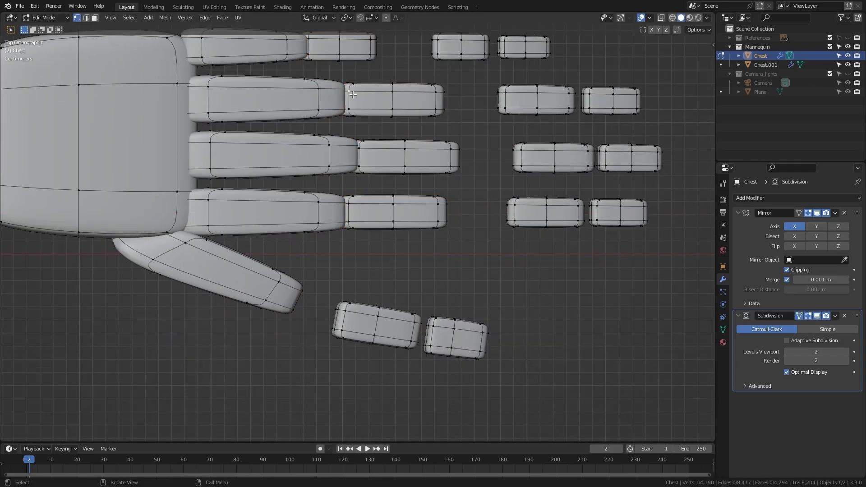
key(ctrl+l)
key(g)
key(x)
click(349, 93)
shift+middle_drag(357, 80, 328, 112)
Select the third segments of all four fingers and move them along X against the second segments
click(630, 85)
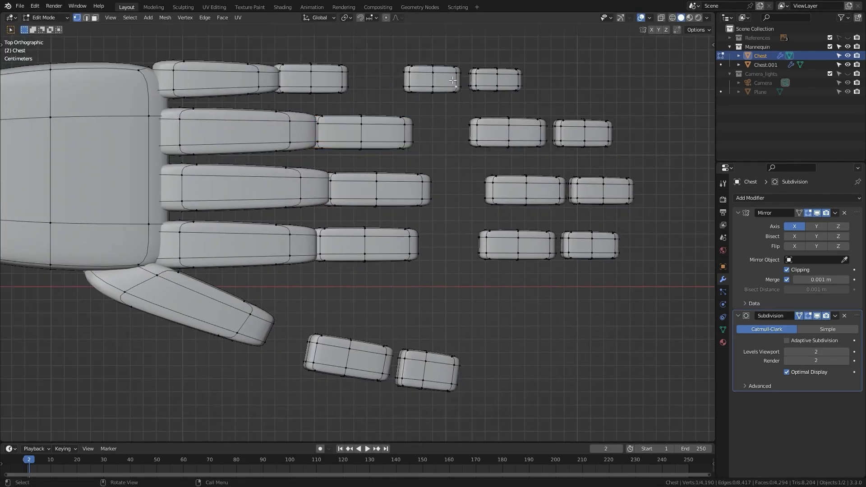
key(l)
key(l)
key(l)
key(l)
key(g)
key(x)
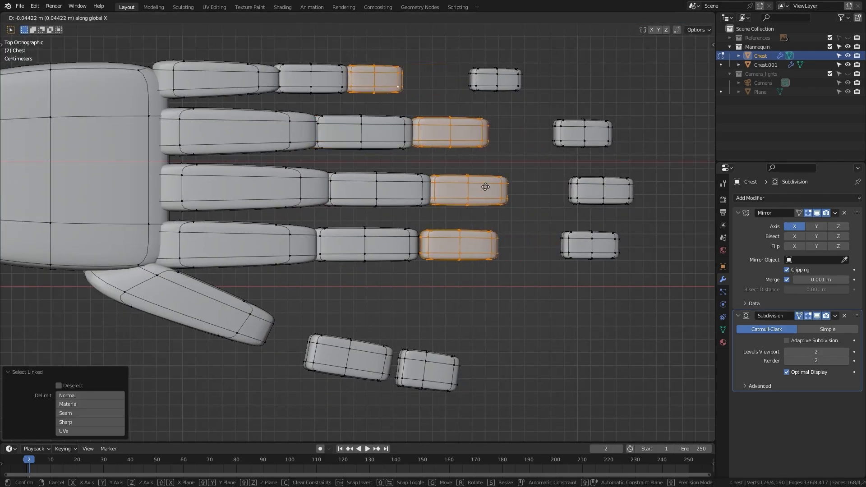
click(473, 186)
Move the little finger's third segment about 0.0034 m along X
click(371, 82)
key(l)
key(g)
key(x)
click(378, 81)
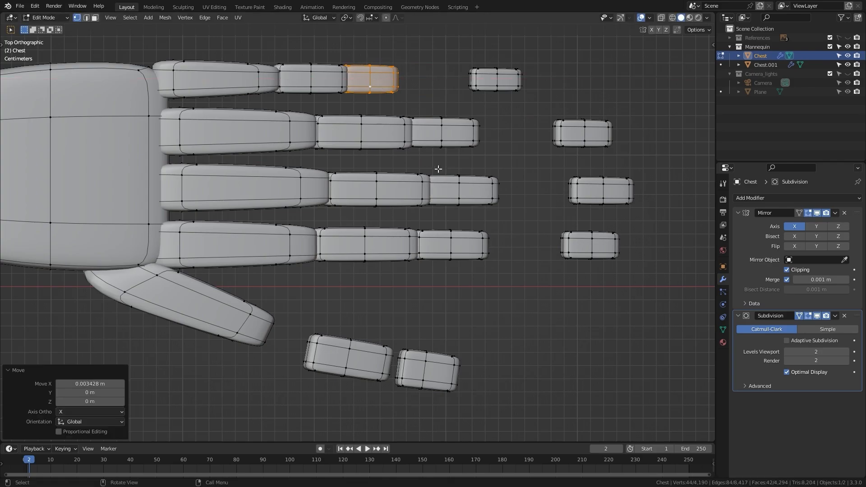
Move the ring finger's whole third segment about 0.002 m along X
click(440, 122)
key(g)
key(x)
right_click(443, 123)
key(l)
key(g)
key(x)
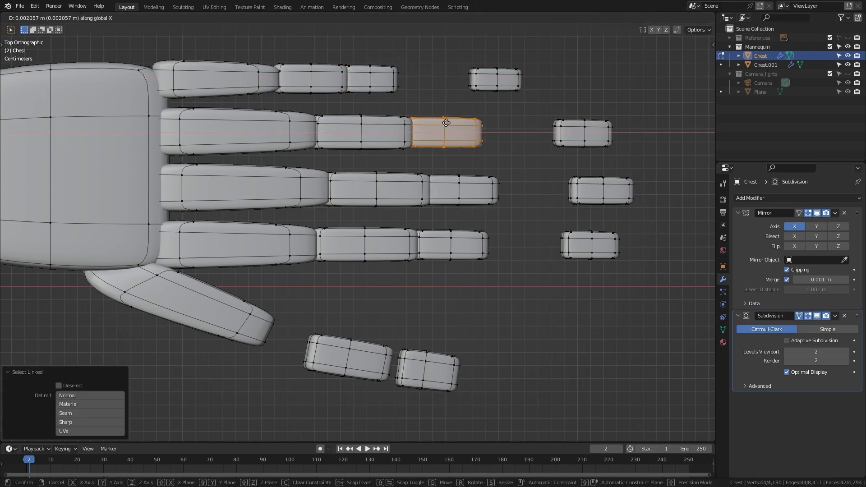
click(446, 122)
Adjust the third segments of the index and middle fingers along X, moving the middle finger's by about 0.0045 m
click(452, 236)
key(l)
key(g)
key(x)
click(461, 183)
Select the four fingertip segments and move them about -0.058 m along X against the third segments
scroll(462, 184, down, 1)
shift+middle_drag(463, 184, 396, 219)
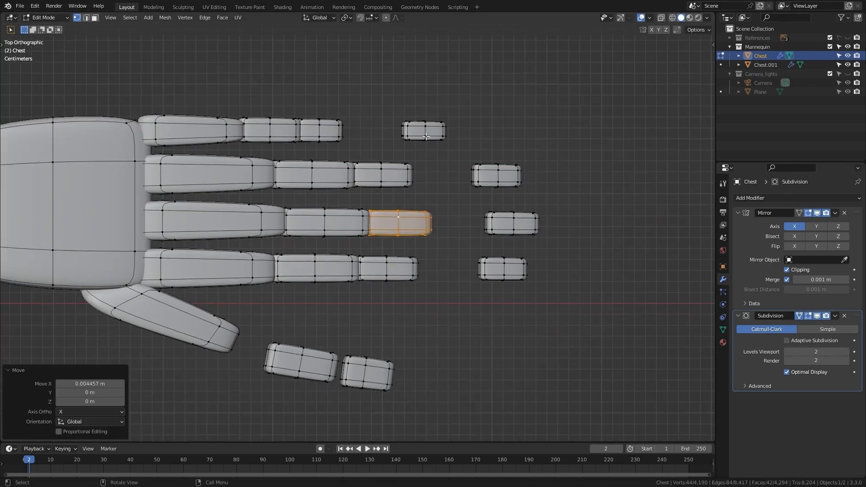
click(425, 136)
key(l)
key(l)
key(g)
key(x)
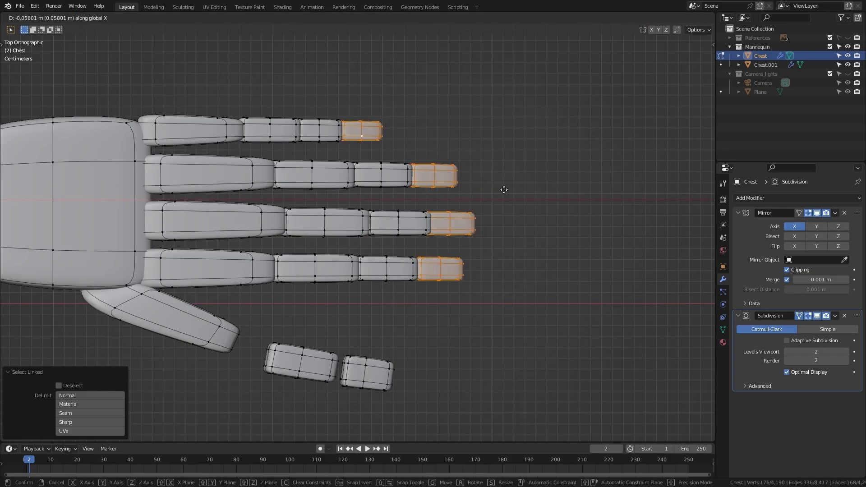
click(504, 189)
Fine-tune individual fingertip segments along X to fit the segments behind them, moving the middle finger's by about 0.0032 m
scroll(462, 191, up, 4)
shift+middle_drag(492, 236, 460, 279)
click(429, 206)
key(l)
key(g)
key(x)
click(497, 189)
click(466, 224)
key(l)
key(g)
key(x)
click(467, 225)
Select the thumb's middle segment and move it against the end of the thumb's base segment
shift+middle_drag(467, 224, 477, 319)
scroll(439, 274, down, 2)
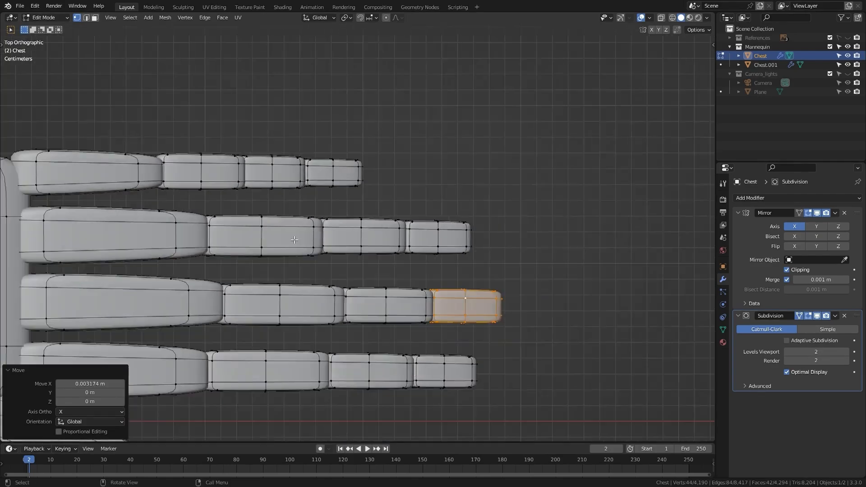
shift+middle_drag(289, 383, 453, 130)
scroll(447, 226, up, 1)
click(445, 237)
key(l)
key(g)
click(383, 208)
Move the thumb's tip segment against the middle segment and scale it to about 0.846 along Y
click(521, 266)
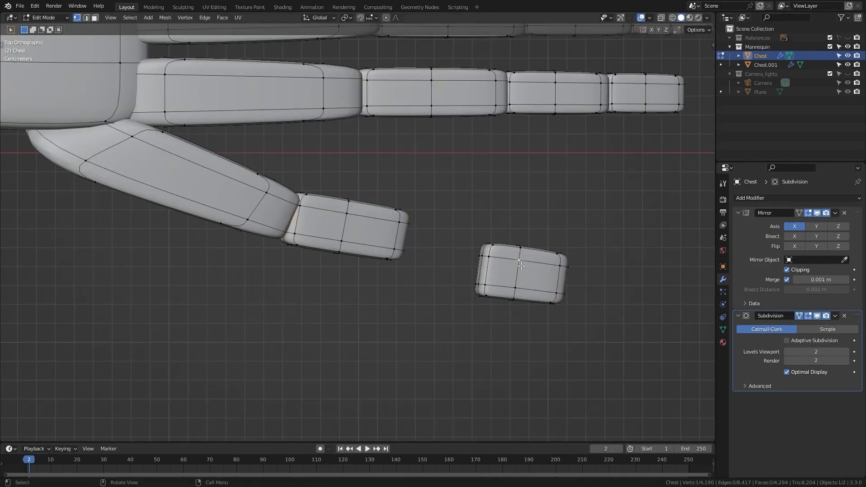
key(l)
key(g)
click(437, 232)
scroll(534, 191, up, 2)
key(s)
key(y)
click(514, 204)
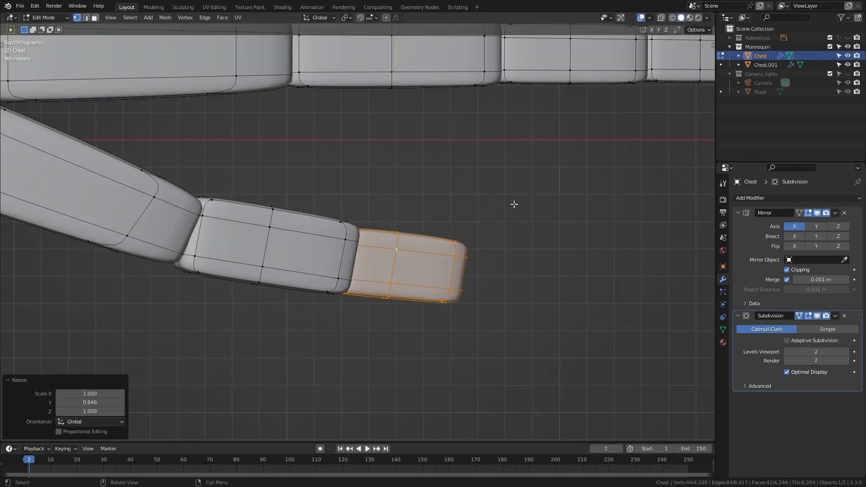
Inspect the rejoined finger and thumb segments from several angles and check the hand against the forearm
middle_drag(442, 266, 437, 221)
key(KP_Decimal)
scroll(421, 181, down, 5)
middle_drag(421, 182, 415, 162)
shift+middle_drag(298, 139, 382, 249)
scroll(337, 243, down, 8)
scroll(363, 253, up, 6)
scroll(363, 253, down, 2)
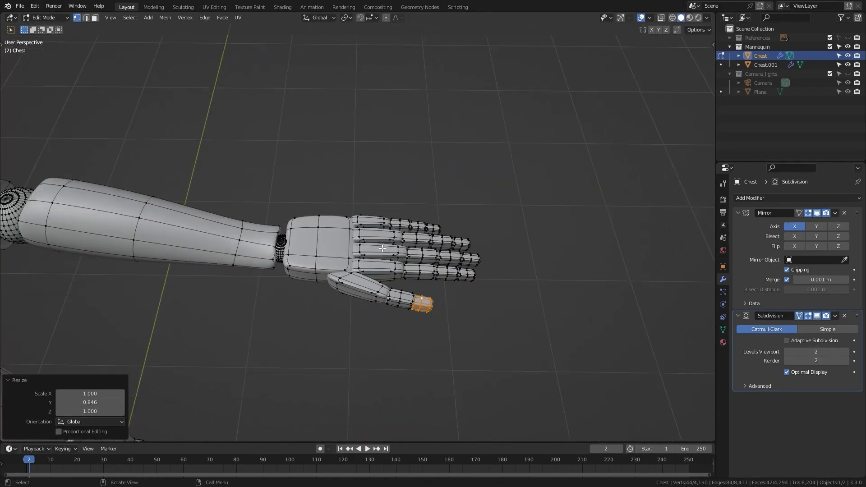
Select alternate edge loops on the upper part of the elbow ball in edge mode and dissolve them
scroll(382, 249, down, 3)
shift+middle_drag(193, 222, 337, 228)
scroll(262, 215, up, 8)
scroll(337, 254, up, 2)
key(2)
alt+click(338, 256)
alt+shift+click(348, 302)
key(x)
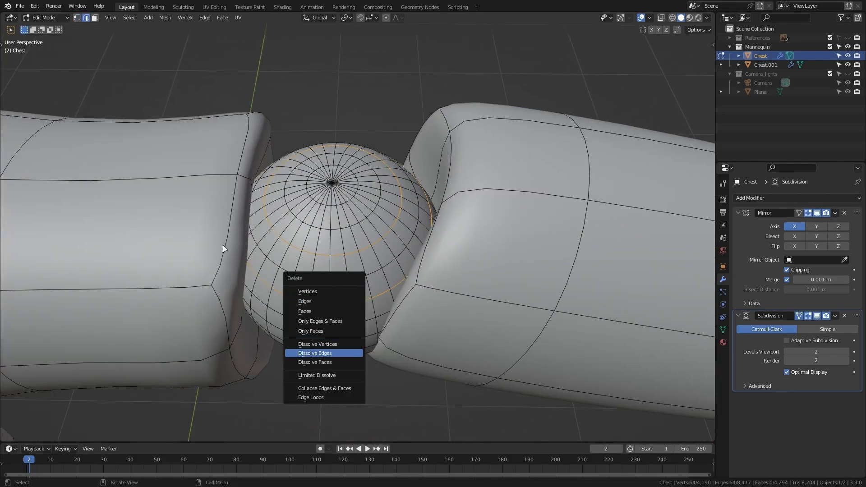
click(349, 353)
Dissolve further edge loops on the other side of the elbow ball to reduce its density
scroll(371, 267, down, 3)
middle_drag(371, 266, 388, 198)
scroll(373, 164, up, 4)
alt+click(381, 188)
alt+shift+click(381, 188)
scroll(392, 163, down, 3)
key(x)
click(399, 147)
scroll(399, 147, down, 4)
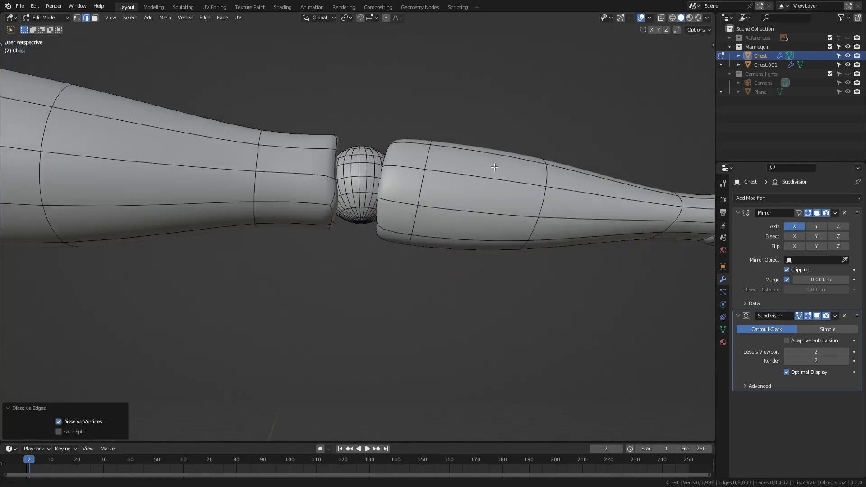
Select a lengthwise edge loop on the elbow ball and edge-slide it by a factor of about 0.334
middle_drag(396, 148, 409, 196)
shift+middle_drag(216, 203, 313, 212)
scroll(313, 213, up, 5)
alt+click(313, 213)
key(g)
key(g)
click(329, 184)
scroll(329, 184, down, 3)
Select every other horizontal edge loop on the wrist ball and dissolve those edges
shift+middle_drag(329, 183, 131, 178)
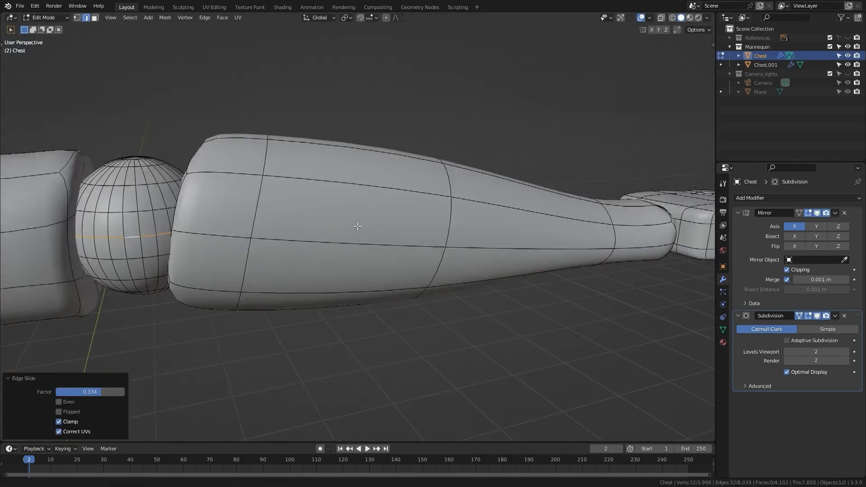
shift+middle_drag(564, 203, 382, 212)
scroll(260, 233, up, 5)
middle_drag(382, 212, 387, 217)
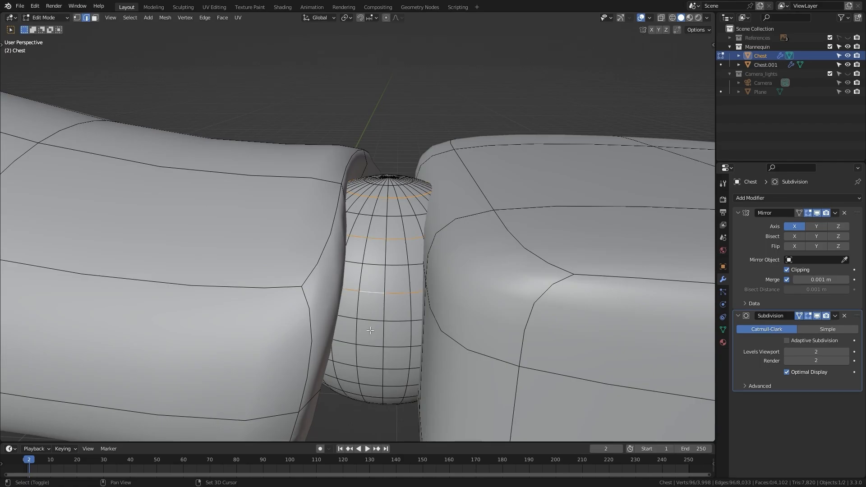
middle_drag(370, 330, 384, 291)
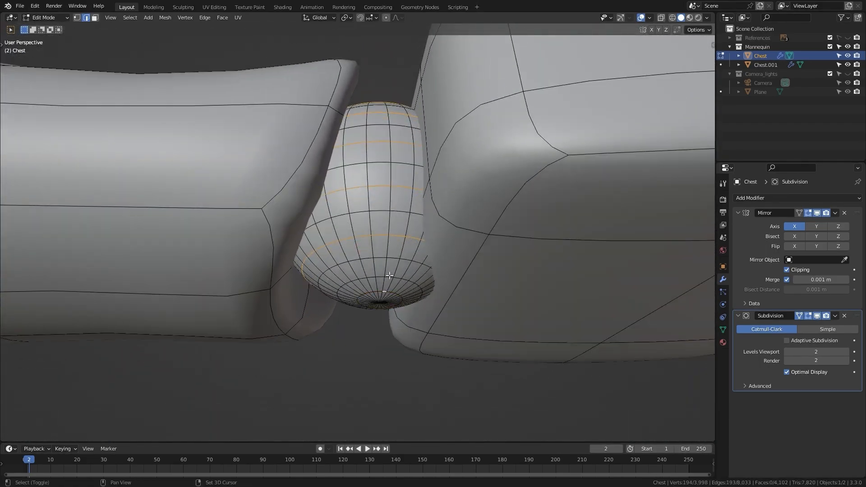
click(370, 275)
scroll(368, 253, down, 3)
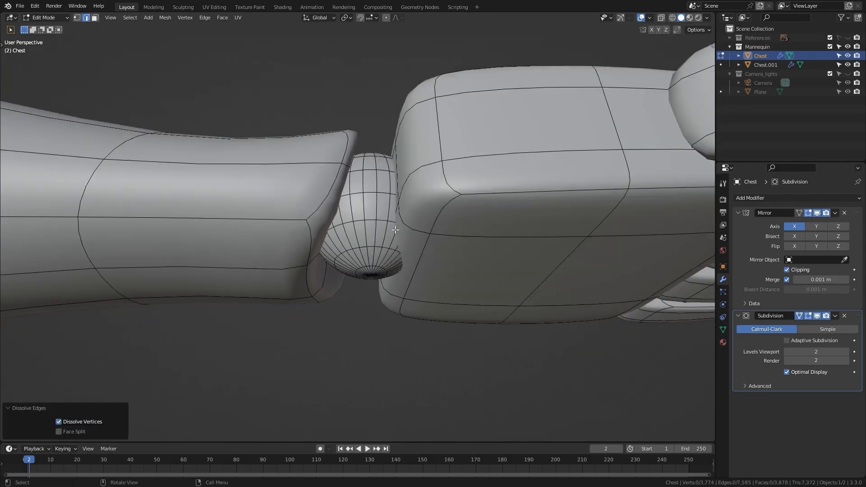
Select every other edge loop running through the pole of the wrist ball and dissolve those edges
middle_drag(367, 271, 366, 234)
scroll(384, 289, up, 4)
scroll(310, 218, up, 6)
shift+middle_drag(404, 344, 378, 229)
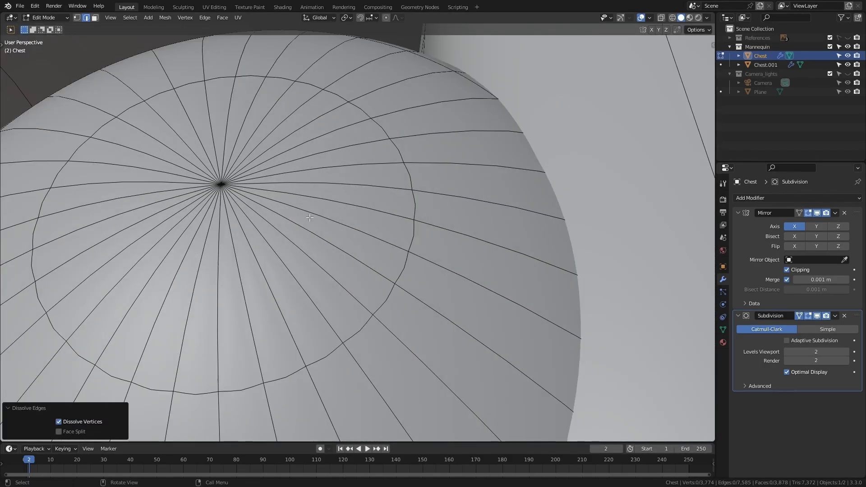
scroll(309, 218, down, 5)
scroll(378, 229, down, 5)
scroll(378, 234, up, 3)
middle_drag(361, 343, 344, 306)
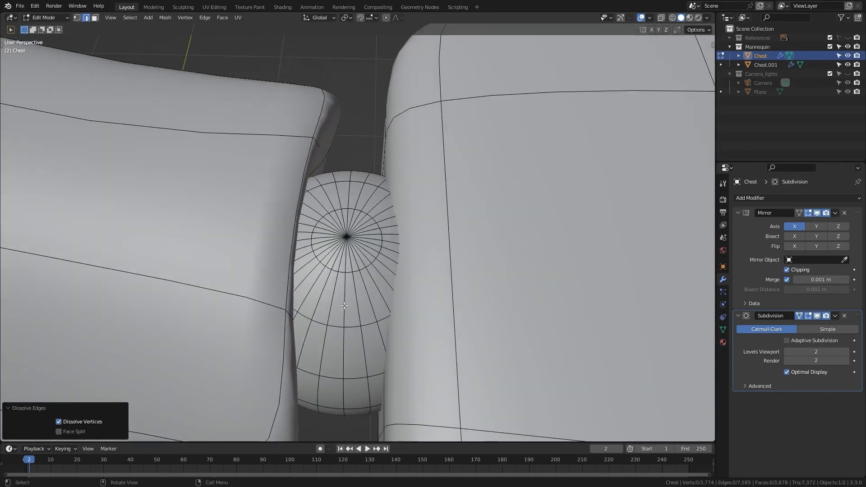
shift+double_click(386, 236)
shift+middle_drag(387, 236, 385, 249)
scroll(386, 244, up, 1)
shift+double_click(389, 233)
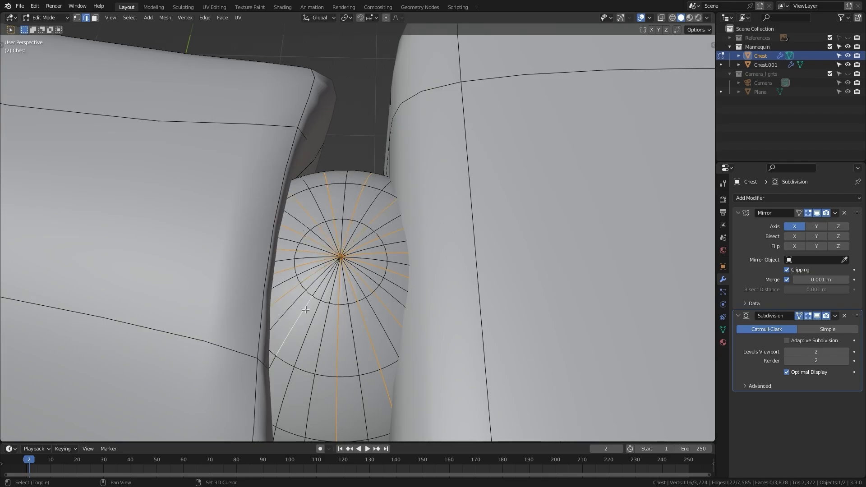
click(346, 311)
Check the smooth shape of the thinned wrist ball in Object Mode, then return to Edit Mode with nothing selected
scroll(357, 284, down, 5)
key(Tab)
scroll(372, 257, up, 5)
middle_drag(371, 256, 354, 244)
scroll(354, 244, down, 4)
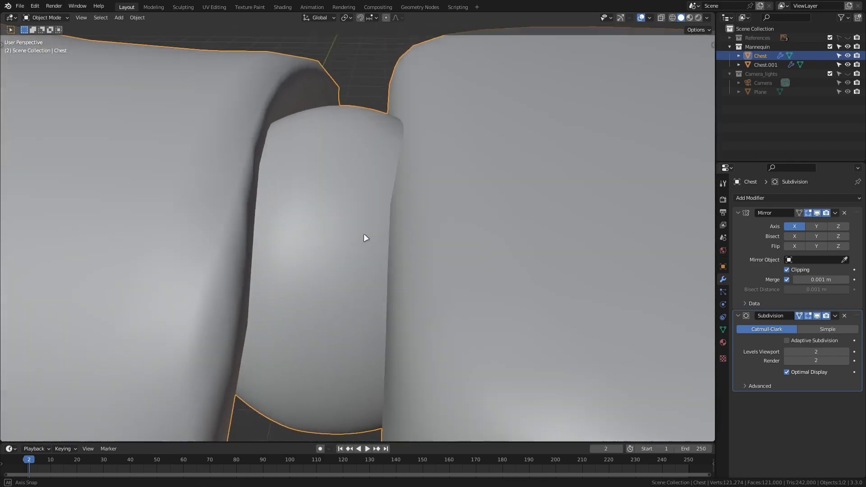
scroll(427, 265, down, 5)
key(alt+a)
scroll(358, 210, up, 5)
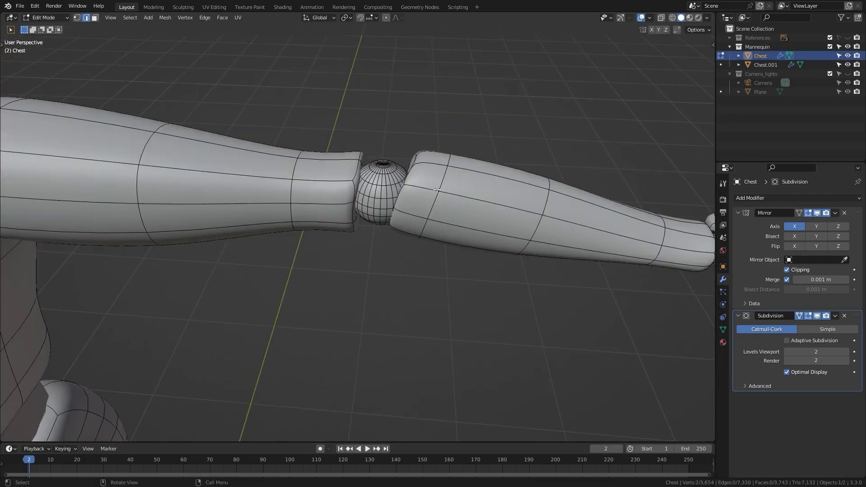
Select every other edge loop running through the pole of the elbow ball and dissolve those edges
scroll(414, 199, up, 5)
middle_drag(436, 190, 362, 238)
shift+double_click(353, 237)
shift+double_click(375, 233)
scroll(372, 228, up, 3)
shift+double_click(410, 216)
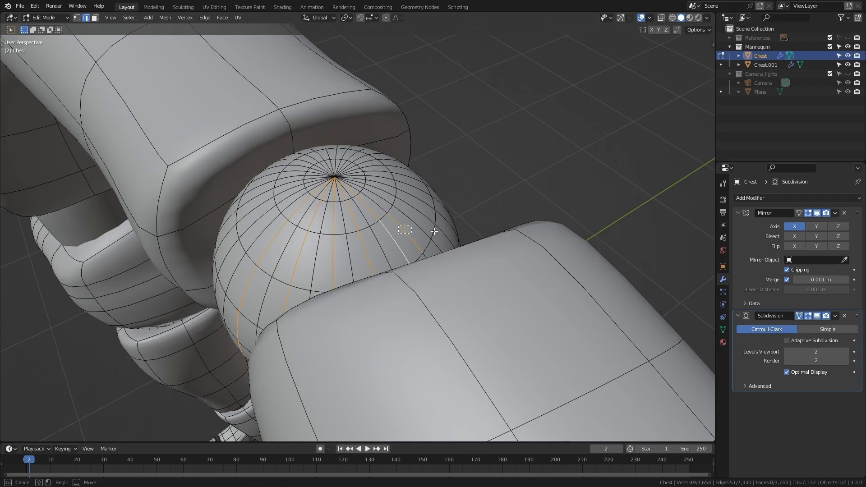
middle_drag(440, 231, 399, 279)
shift+double_click(387, 245)
shift+double_click(421, 233)
middle_drag(447, 243, 413, 253)
shift+double_click(464, 251)
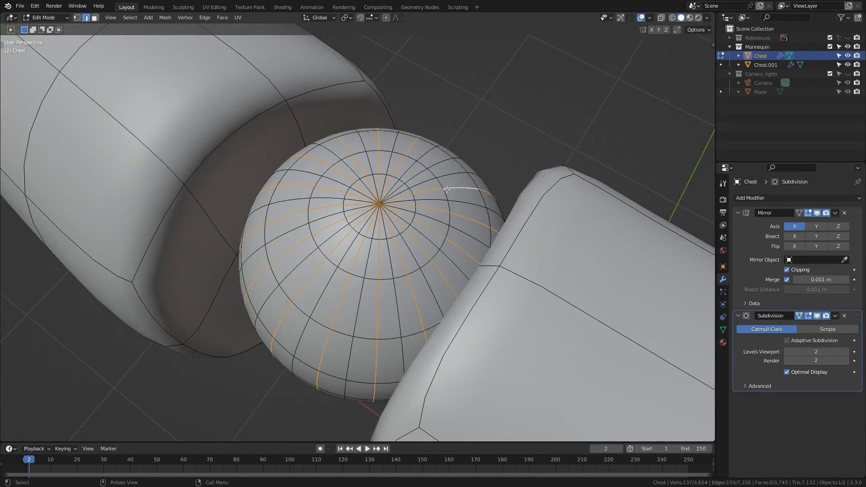
click(413, 169)
Select two horizontal edge loops around the middle of the knee ball
scroll(380, 180, down, 12)
middle_drag(381, 180, 552, 430)
scroll(444, 255, up, 3)
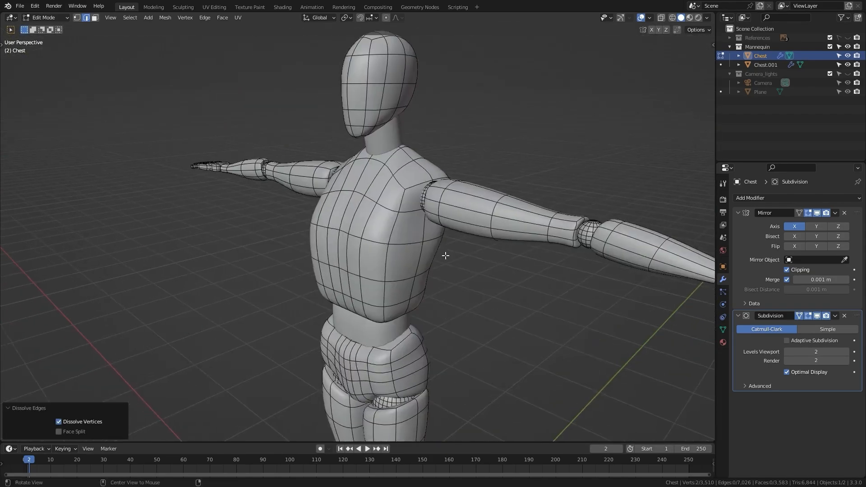
scroll(414, 284, down, 5)
mouse_move(414, 284)
shift+middle_down()
mouse_move(408, 95)
mouse_move(348, 305)
mouse_move(407, 324)
mouse_move(398, 360)
mouse_move(395, 257)
mouse_move(408, 268)
mouse_move(400, 344)
mouse_move(406, 322)
shift+middle_up()
scroll(398, 360, up, 6)
alt+click(399, 221)
scroll(395, 257, up, 5)
alt+shift+click(401, 276)
key(shift+z)
scroll(408, 300, up, 2)
shift+click(408, 295)
alt+shift+click(408, 299)
key(ctrl+z)
scroll(387, 312, down, 5)
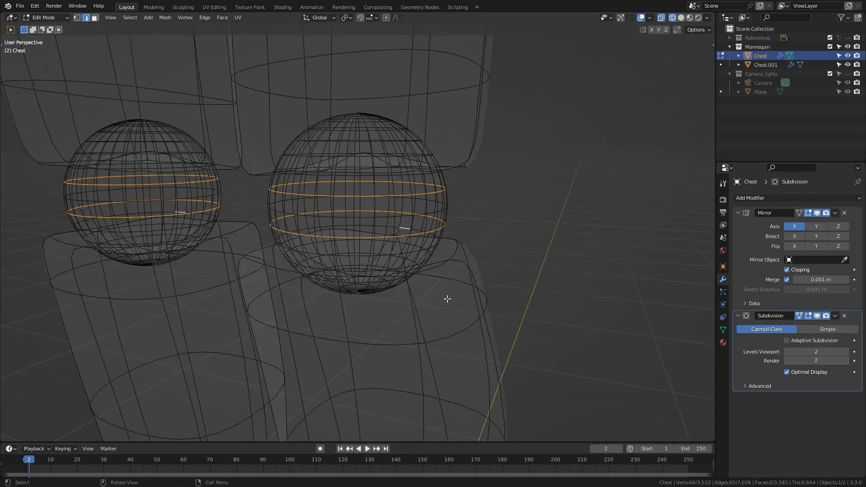
middle_drag(447, 299, 433, 280)
scroll(488, 247, down, 4)
key(z)
click(420, 242)
key(ctrl+z)
scroll(421, 242, down, 3)
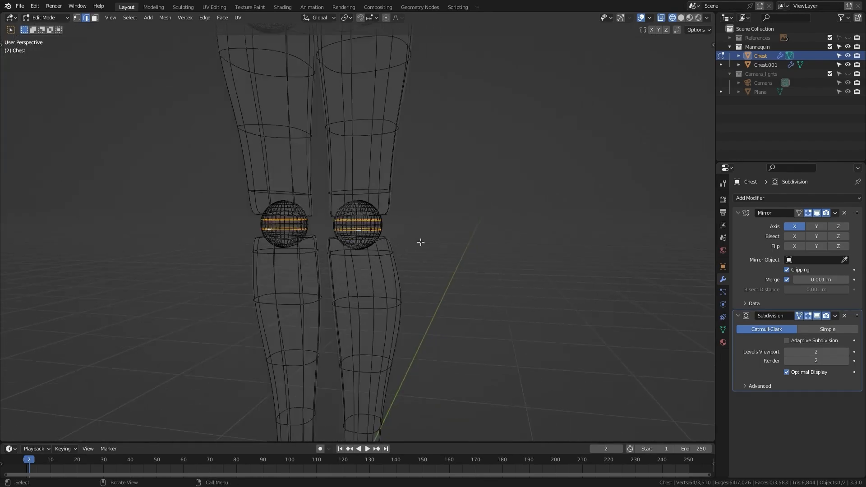
key(shift+z)
Select the linked geometry of the shoulder, hip, knee and ankle balls in vertex mode and hide the unselected geometry
mouse_move(421, 242)
middle_down()
mouse_move(474, 203)
mouse_move(464, 248)
mouse_move(445, 273)
middle_up()
shift+middle_drag(451, 124, 419, 250)
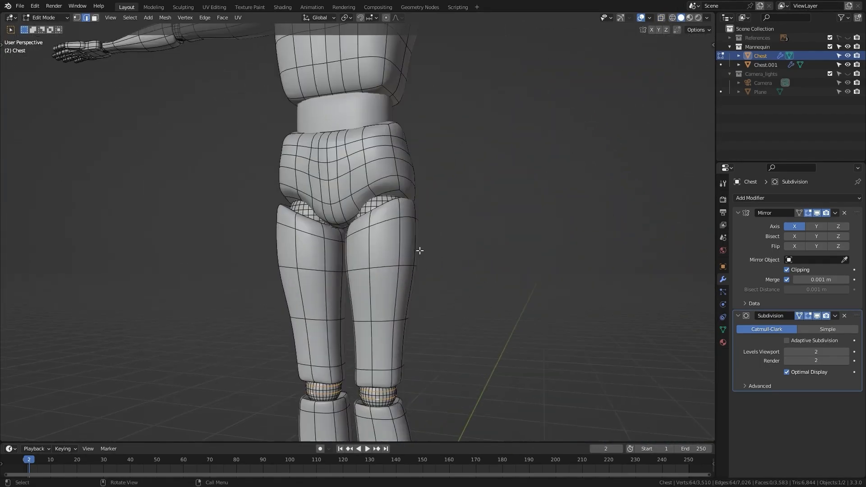
key(1)
scroll(419, 251, up, 2)
shift+middle_drag(518, 180, 493, 106)
shift+middle_drag(406, 429, 437, 203)
scroll(495, 296, up, 5)
scroll(505, 224, down, 4)
key(ctrl+l)
shift+middle_drag(484, 130, 466, 267)
key(shift+h)
scroll(466, 266, down, 4)
middle_drag(397, 268, 466, 263)
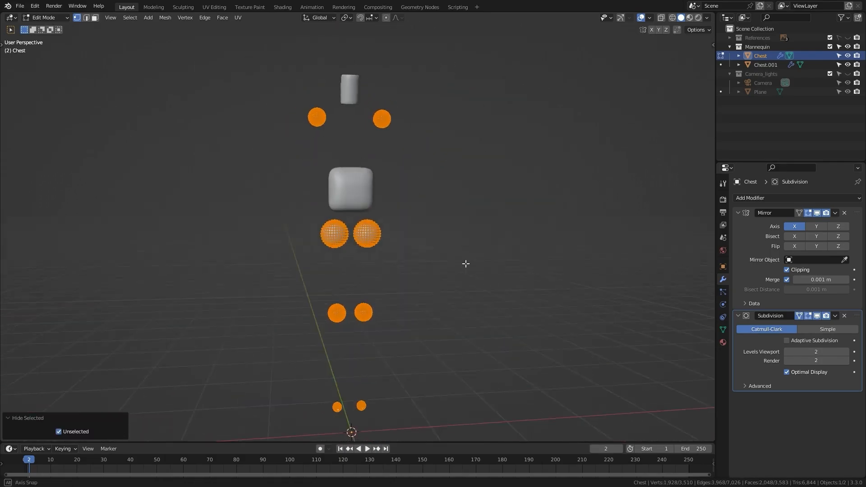
Select every other horizontal edge loop on the hip ball in edge mode
scroll(466, 264, up, 10)
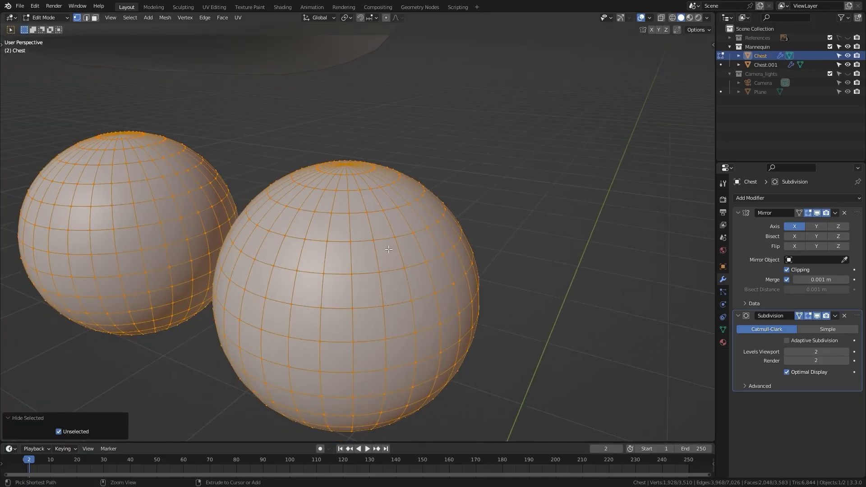
key(2)
alt+click(384, 238)
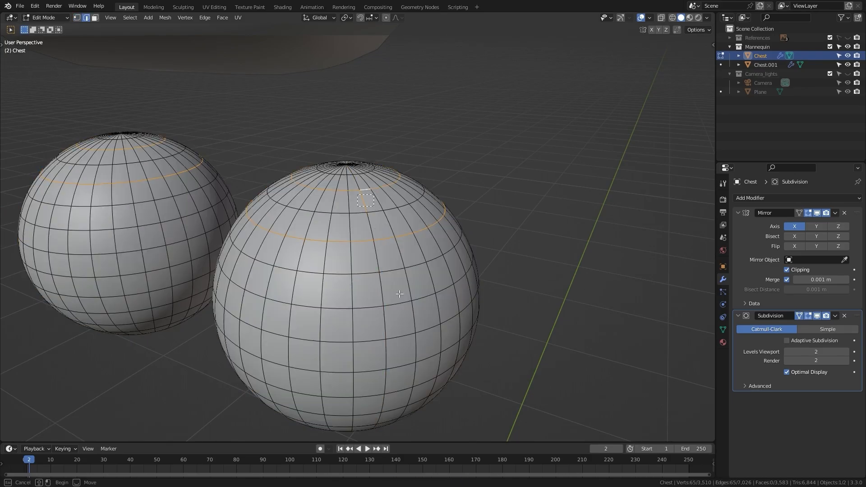
key(ctrl+z)
alt+shift+click(400, 301)
middle_drag(400, 297, 377, 104)
alt+shift+click(405, 131)
alt+shift+click(391, 184)
alt+shift+click(377, 104)
Add every other vertical edge loop on the first half of the hip ball to the selection
middle_drag(430, 107, 363, 137)
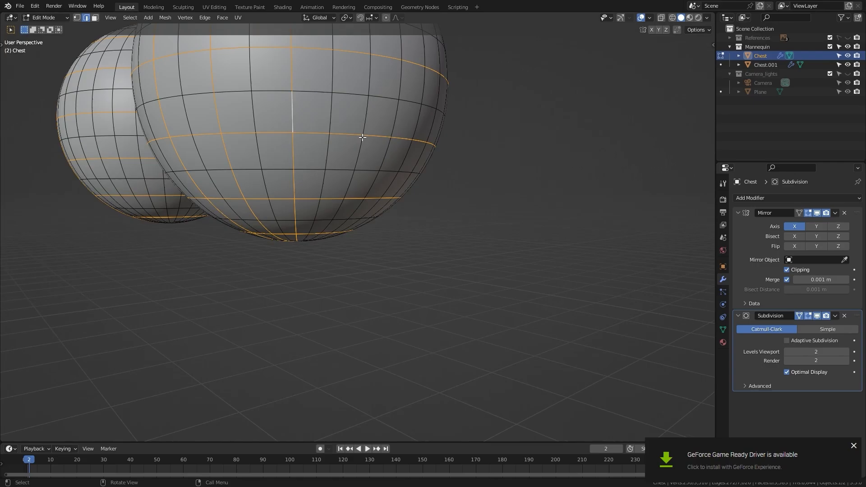
alt+shift+click(414, 114)
middle_drag(414, 114, 247, 141)
click(853, 445)
middle_drag(351, 146, 266, 167)
alt+shift+click(309, 153)
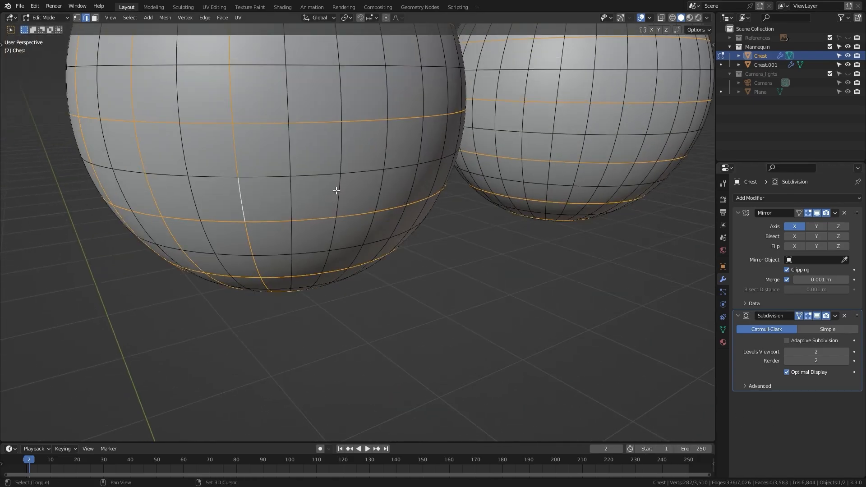
alt+shift+click(337, 189)
middle_drag(336, 190, 302, 189)
alt+shift+click(386, 180)
middle_drag(386, 180, 345, 179)
alt+shift+click(483, 180)
middle_drag(483, 180, 442, 181)
alt+shift+click(516, 181)
middle_drag(516, 181, 469, 181)
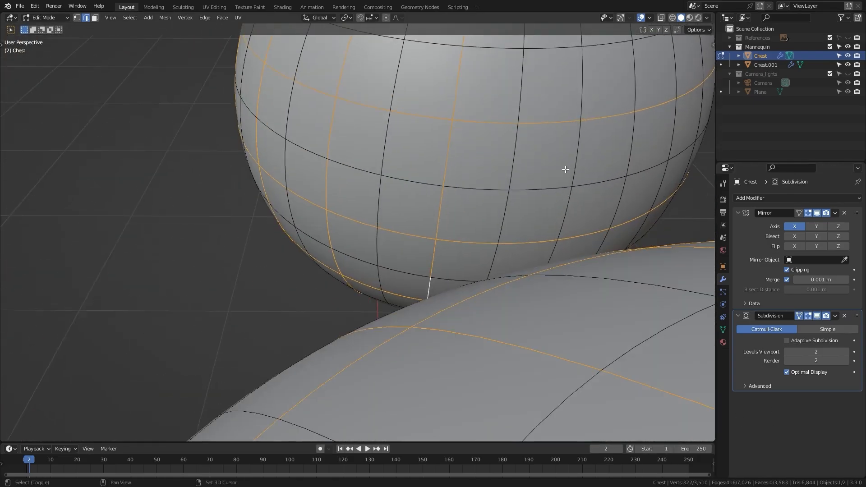
Add the remaining alternate vertical loops around the hip ball to the selection and dissolve all selected edges
alt+shift+click(566, 170)
middle_drag(567, 170, 518, 186)
alt+shift+click(640, 207)
middle_drag(641, 207, 580, 214)
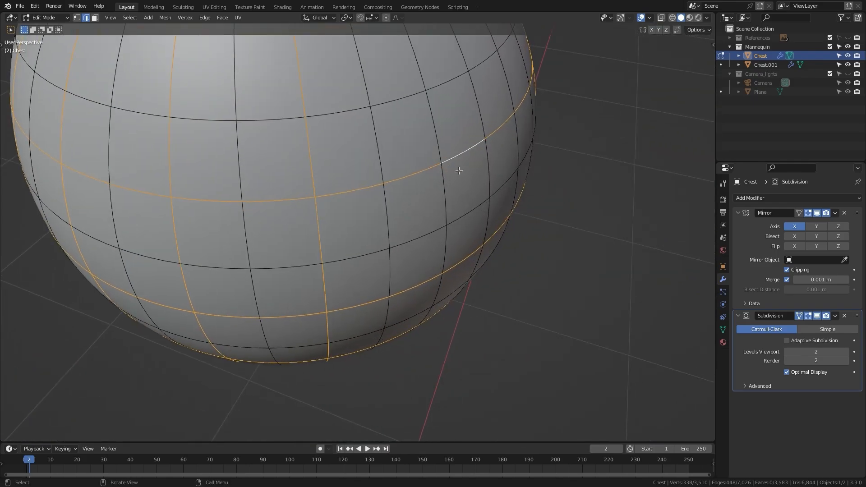
alt+shift+click(445, 193)
middle_drag(445, 193, 402, 190)
alt+shift+click(435, 173)
scroll(452, 143, down, 5)
middle_drag(453, 143, 420, 86)
key(x)
click(481, 157)
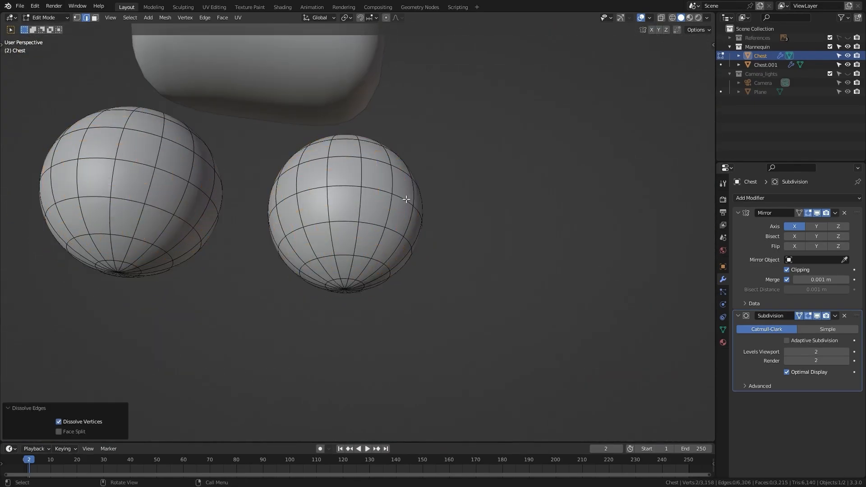
Try to select alternate edges on the knee balls, first loop by loop and then with Checker Deselect on the linked geometry
scroll(406, 200, down, 6)
shift+middle_drag(407, 199, 423, 36)
scroll(378, 160, up, 9)
alt+shift+click(378, 160)
middle_drag(512, 168, 259, 255)
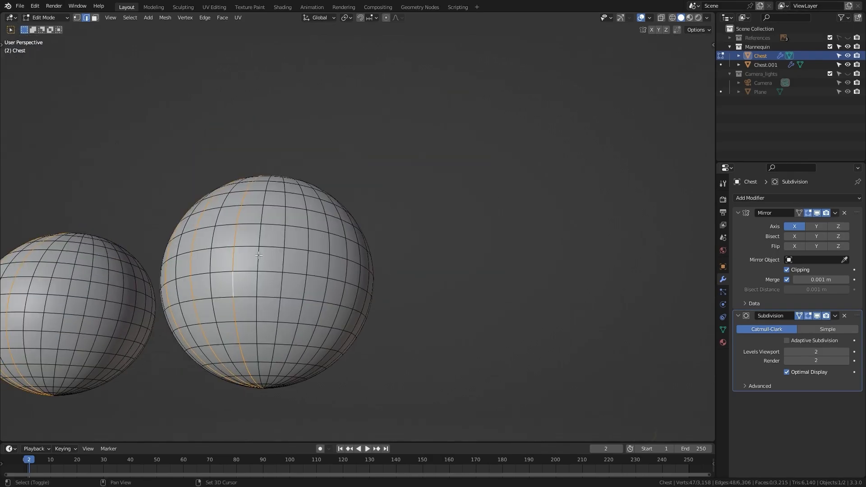
alt+shift+click(327, 265)
middle_drag(339, 266, 347, 239)
alt+shift+click(272, 241)
scroll(356, 239, down, 2)
key(l)
scroll(378, 182, down, 6)
click(133, 19)
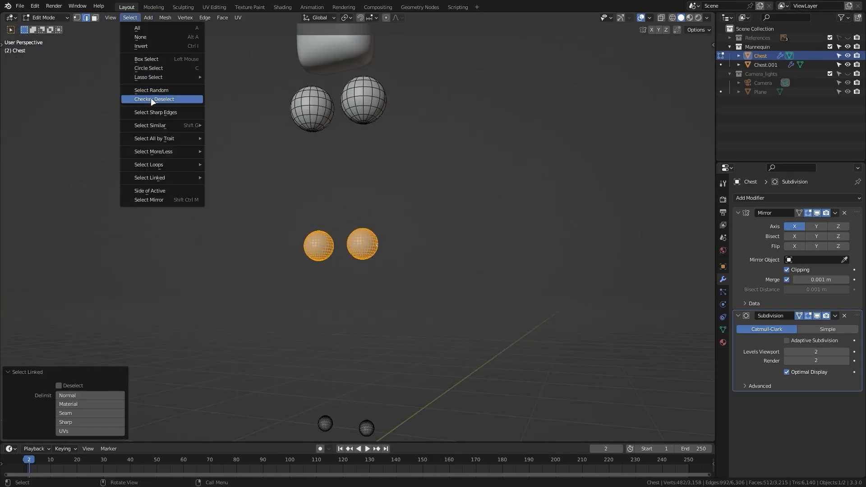
click(150, 99)
Make a fresh selection of alternate vertical edge loops on the first side of the knee ball
scroll(361, 243, up, 9)
alt+click(389, 252)
alt+shift+click(347, 251)
alt+shift+click(434, 252)
middle_drag(438, 249, 421, 244)
alt+shift+click(334, 246)
middle_drag(348, 233, 328, 235)
alt+shift+click(242, 273)
alt+shift+click(278, 276)
middle_drag(294, 267, 283, 228)
Extend the selection to alternate vertical loops around the rest of the knee ball and dissolve the selected edges
alt+shift+click(248, 279)
alt+shift+click(293, 266)
alt+shift+click(319, 257)
alt+shift+click(339, 219)
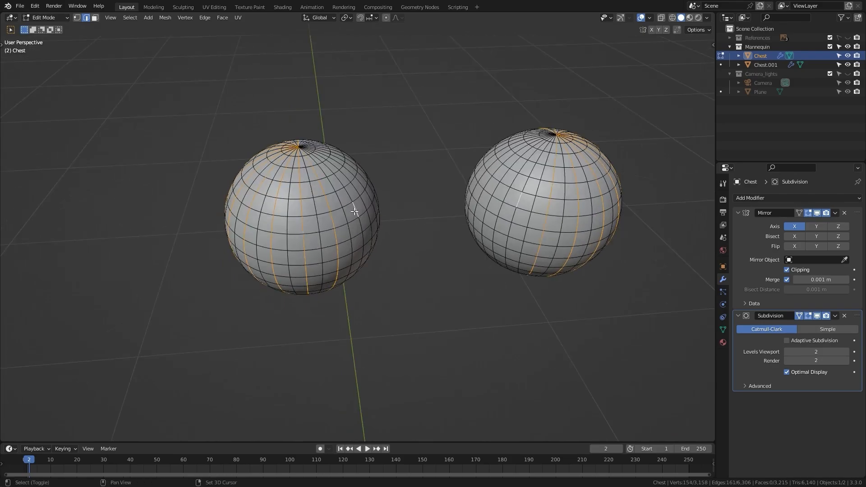
alt+shift+click(360, 211)
middle_drag(361, 211, 295, 221)
alt+shift+click(401, 221)
alt+shift+click(429, 225)
middle_drag(433, 226, 388, 234)
alt+shift+click(448, 273)
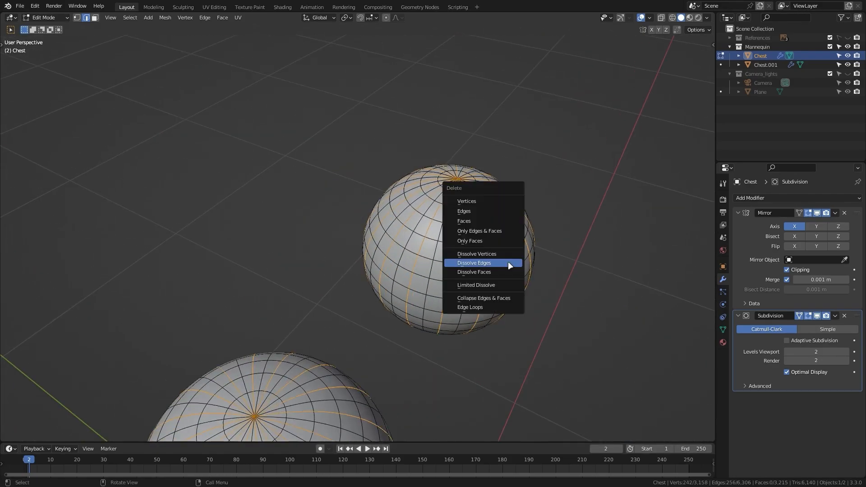
click(509, 263)
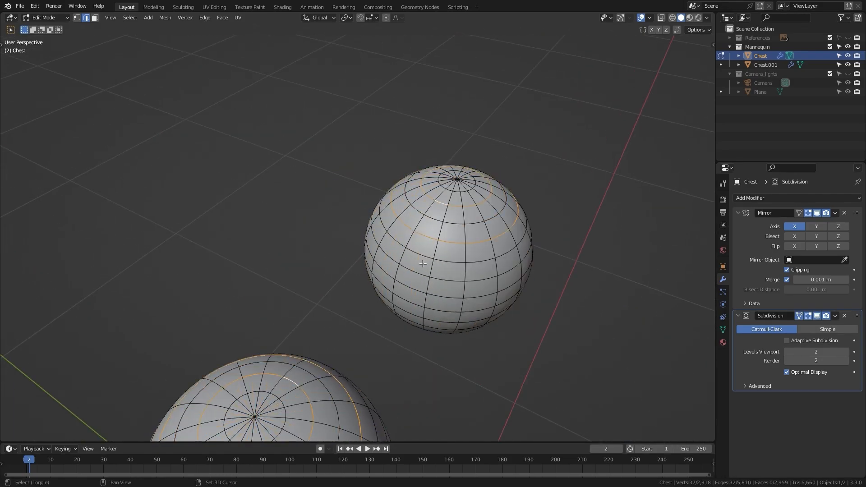
Select every other horizontal edge loop on the knee ball and dissolve those edges
alt+shift+click(438, 280)
alt+shift+click(444, 311)
middle_drag(445, 317, 451, 239)
alt+shift+click(463, 285)
key(x)
click(451, 269)
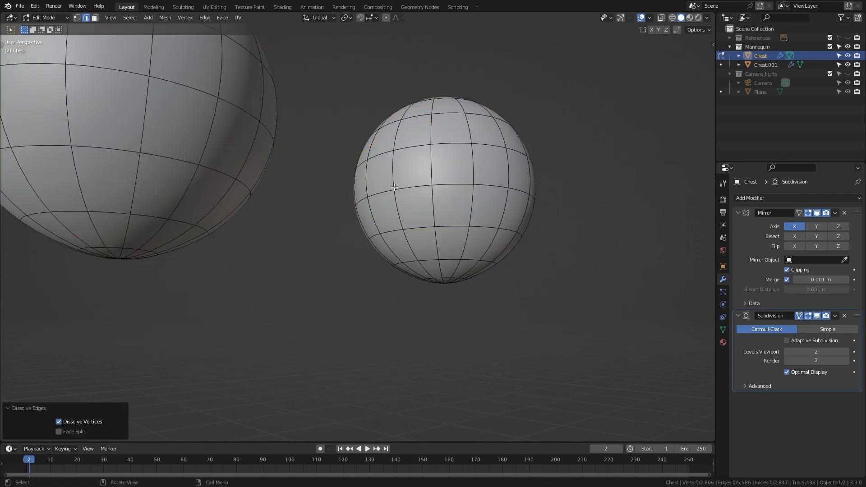
scroll(525, 213, down, 8)
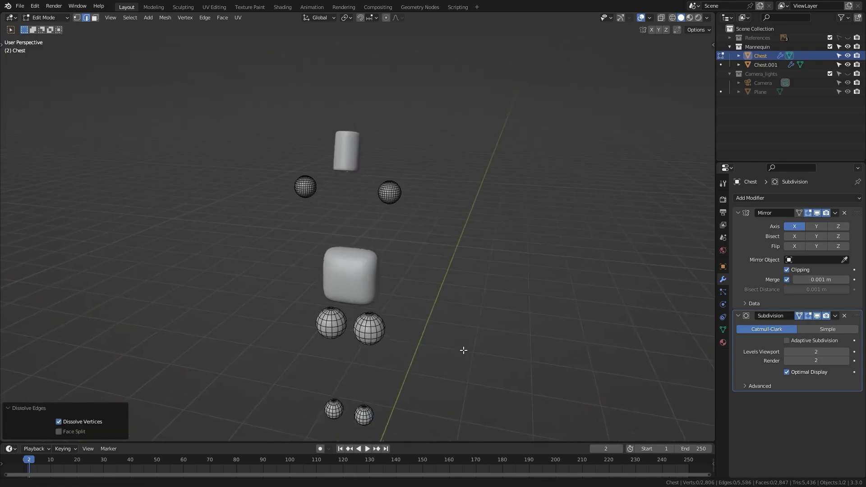
Select alternate vertical edge loops all around the shoulder ball and dissolve the selected edges
scroll(464, 351, up, 8)
shift+middle_drag(420, 176, 320, 237)
scroll(348, 275, up, 5)
alt+click(315, 270)
alt+shift+click(368, 239)
alt+shift+click(412, 229)
middle_drag(413, 231, 353, 247)
alt+shift+click(345, 242)
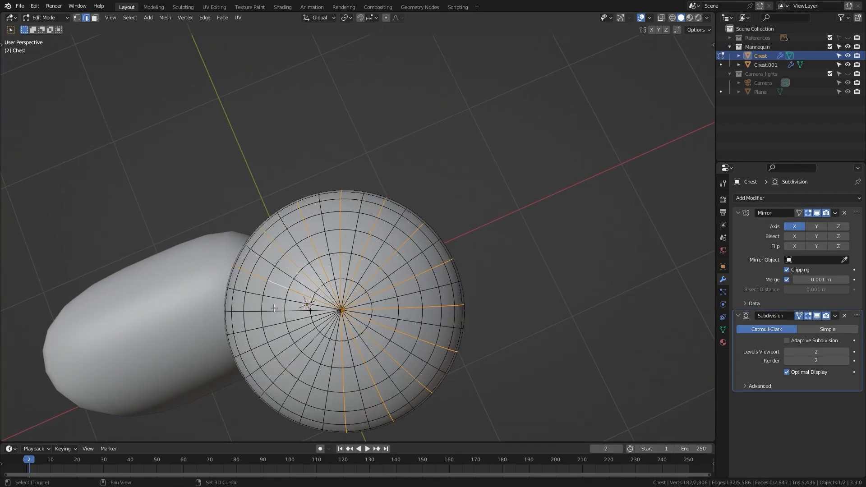
click(319, 369)
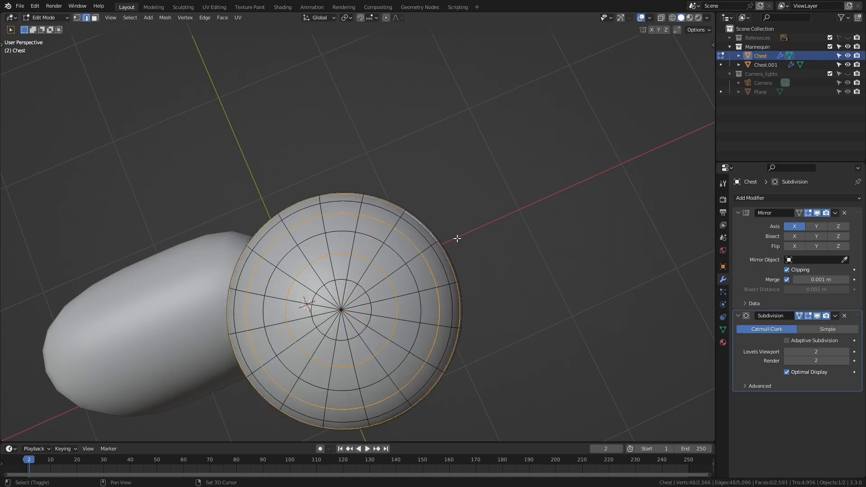
Select every other horizontal edge loop on the shoulder ball and dissolve those edges
middle_drag(428, 269, 351, 233)
alt+shift+click(356, 201)
alt+shift+click(349, 233)
alt+shift+click(358, 197)
click(365, 220)
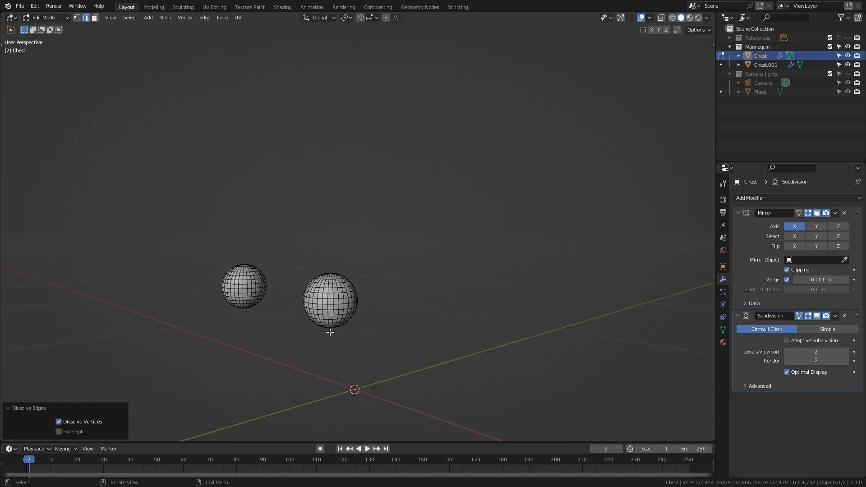
Select every other horizontal edge loop on the dense ankle ball
scroll(350, 233, up, 6)
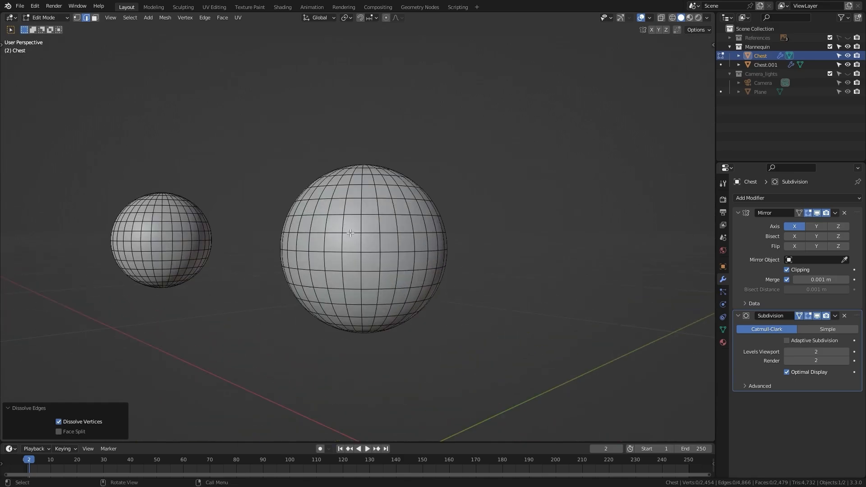
middle_drag(356, 175, 362, 212)
alt+click(360, 169)
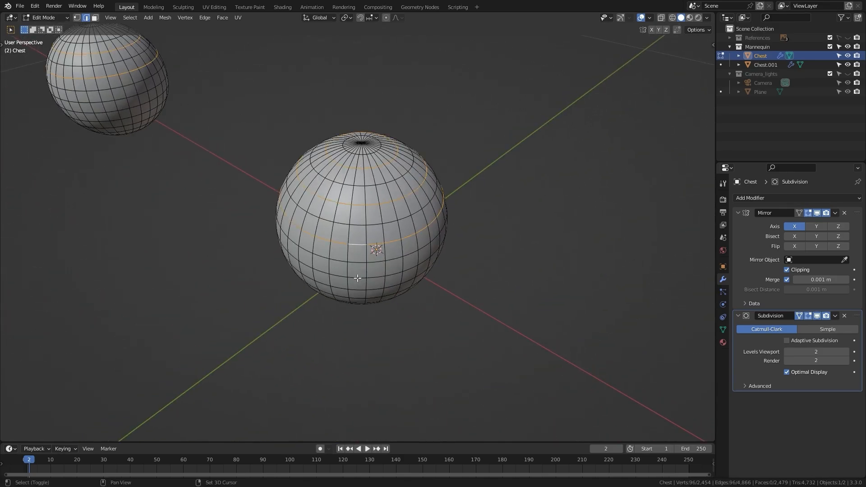
alt+shift+click(357, 279)
middle_drag(358, 278, 357, 227)
alt+shift+click(356, 337)
alt+shift+click(357, 369)
Select alternate vertical edge loops all around the ankle ball, dissolve the selected edges and clear the selection
shift+middle_drag(356, 369, 352, 261)
middle_drag(352, 262, 478, 244)
alt+shift+click(385, 173)
alt+shift+click(355, 172)
alt+shift+click(245, 168)
middle_drag(246, 169, 405, 167)
alt+shift+click(384, 154)
alt+shift+click(345, 155)
alt+shift+click(407, 168)
alt+shift+click(361, 171)
middle_drag(329, 177, 345, 186)
key(alt+a)
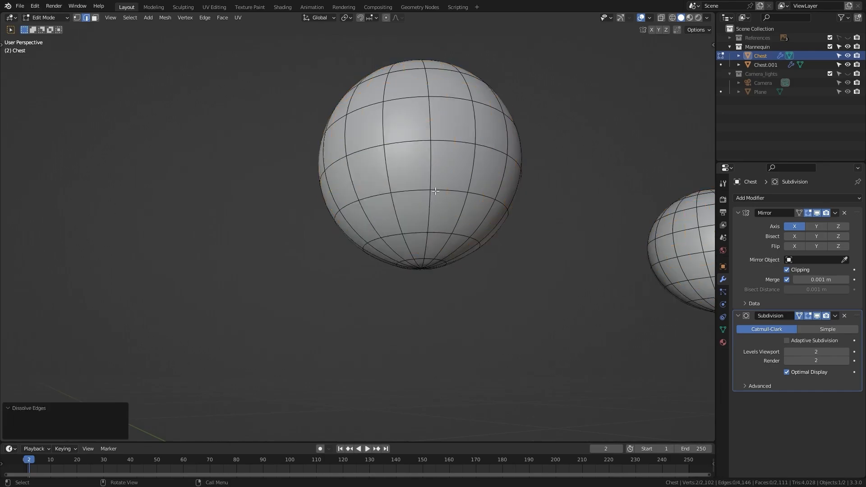
Reveal the hidden mannequin parts, return to Object Mode and examine the whole figure from head to legs
scroll(466, 179, down, 5)
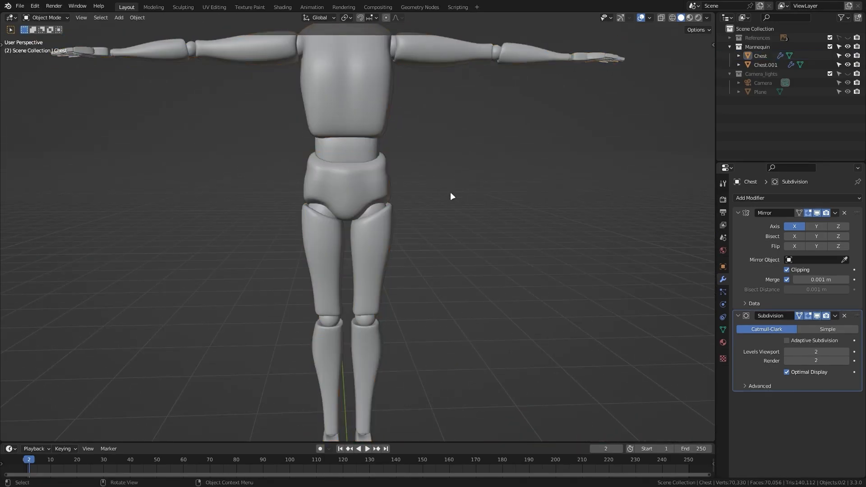
scroll(450, 193, up, 2)
shift+middle_drag(451, 194, 451, 332)
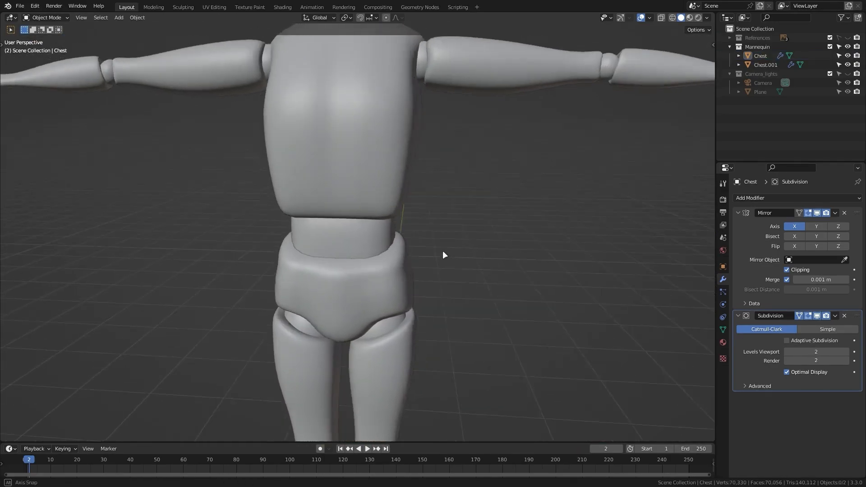
middle_drag(443, 251, 411, 284)
shift+middle_drag(390, 145, 384, 269)
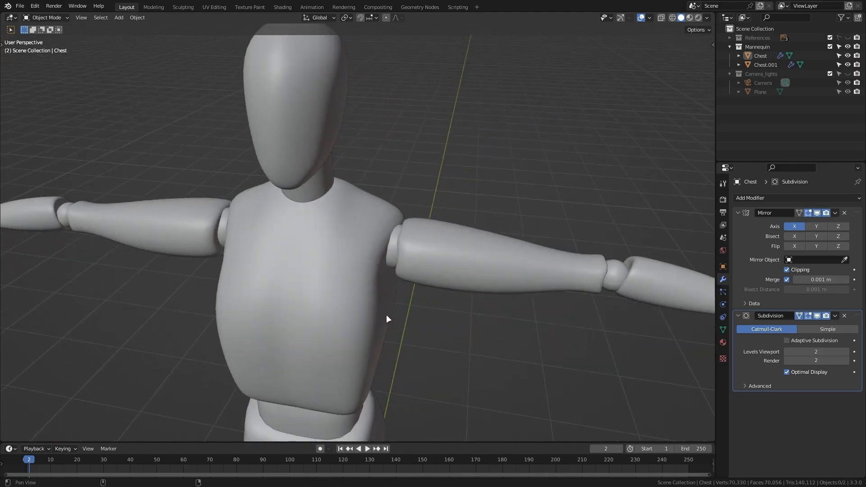
shift+middle_drag(386, 315, 384, 261)
middle_drag(384, 261, 402, 221)
shift+middle_drag(412, 327, 413, 277)
middle_drag(413, 277, 408, 253)
shift+middle_drag(442, 310, 444, 246)
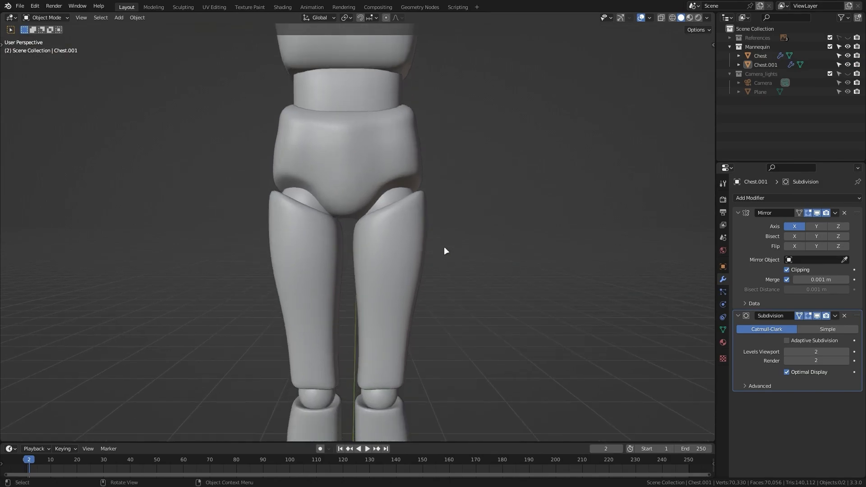
Join the separate neck and waist object into the main Chest object, with Chest as the active object
scroll(443, 225, down, 3)
shift+middle_drag(443, 166, 427, 332)
click(347, 302)
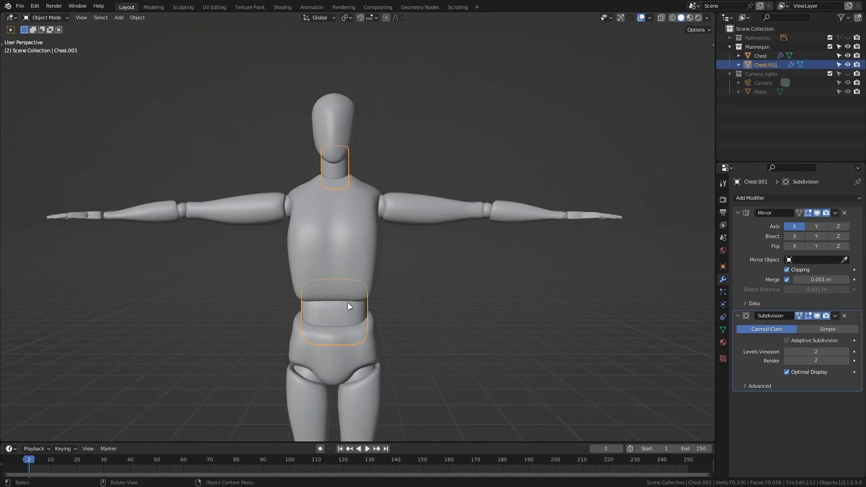
shift+click(368, 227)
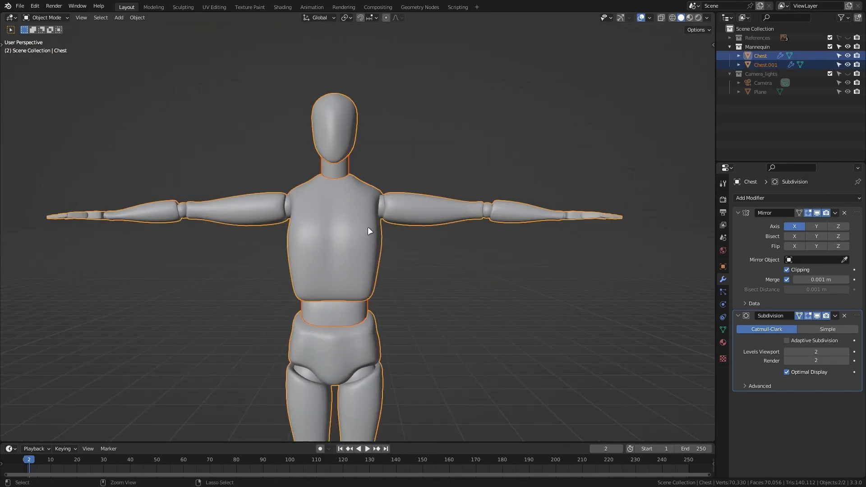
key(alt+a)
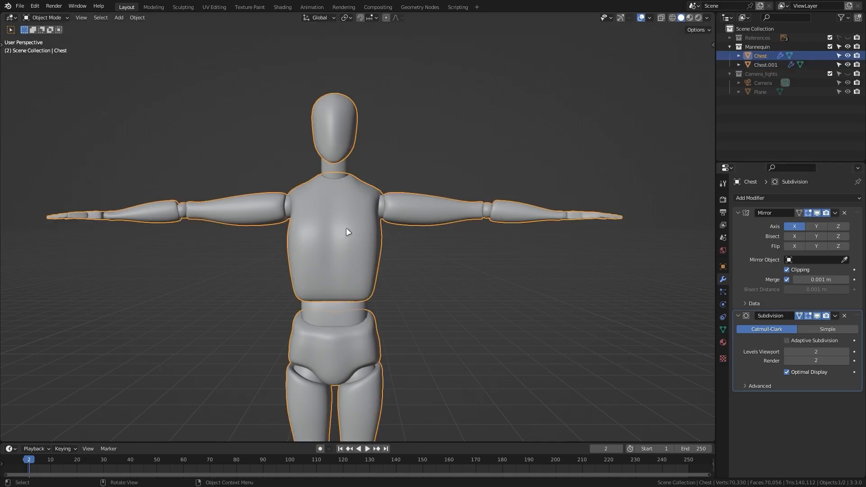
shift+click(343, 166)
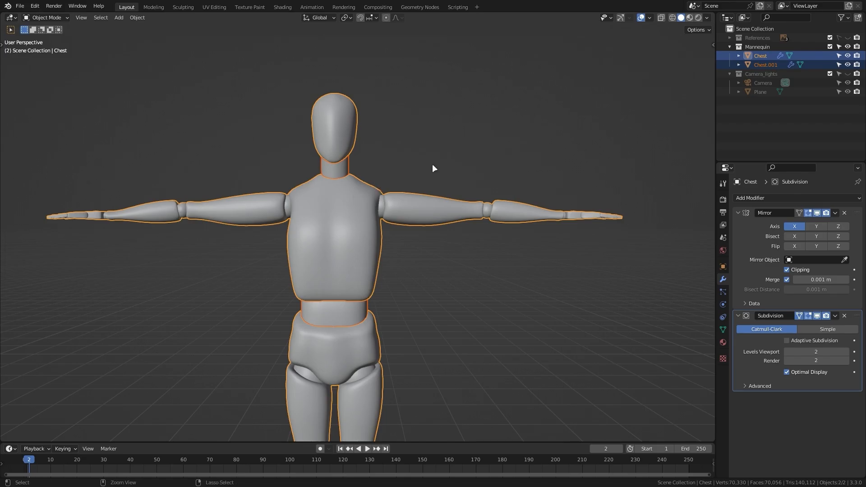
key(s)
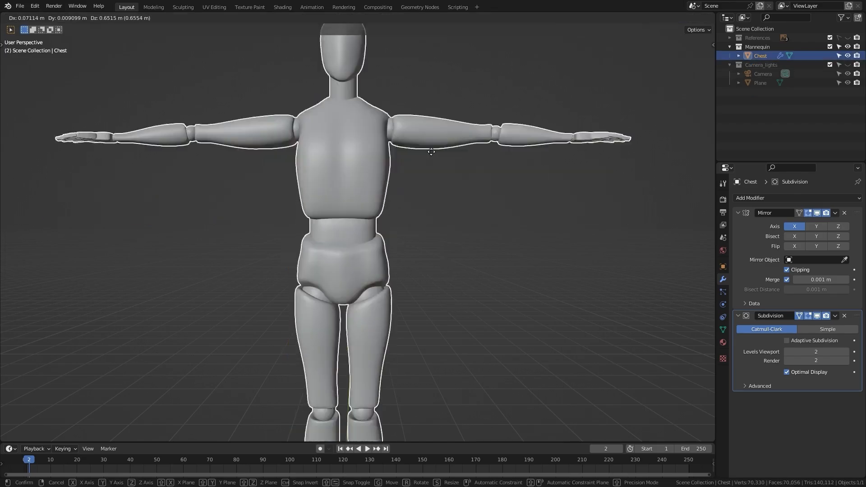
Try moving the joined mannequin as a single object
click(432, 321)
scroll(432, 320, down, 1)
shift+middle_drag(431, 357, 452, 239)
scroll(452, 239, up, 4)
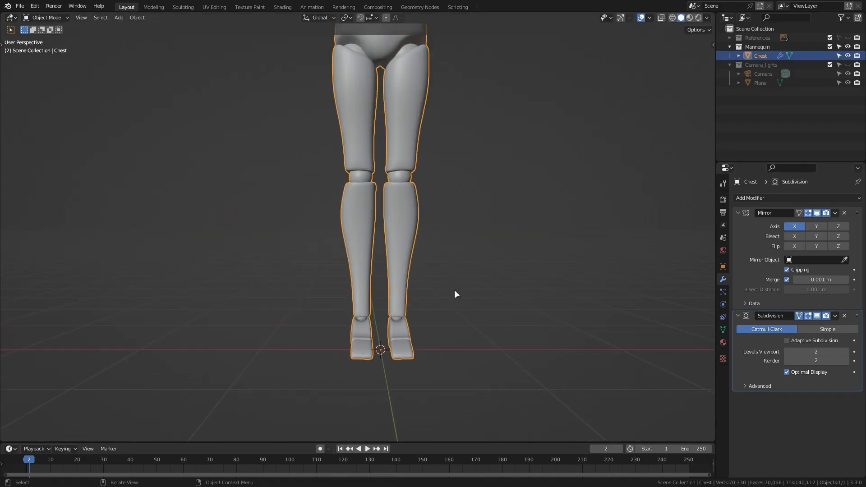
middle_drag(454, 290, 449, 293)
key(g)
right_click(426, 251)
Deselect the mannequin and show it from the front in Material Preview shading
scroll(427, 249, down, 2)
mouse_move(469, 104)
shift+middle_down()
mouse_move(437, 307)
mouse_move(475, 283)
mouse_move(485, 301)
mouse_move(530, 291)
mouse_move(445, 287)
mouse_move(439, 265)
mouse_move(469, 240)
shift+middle_up()
click(448, 301)
scroll(417, 269, up, 4)
scroll(424, 271, down, 3)
scroll(440, 265, down, 2)
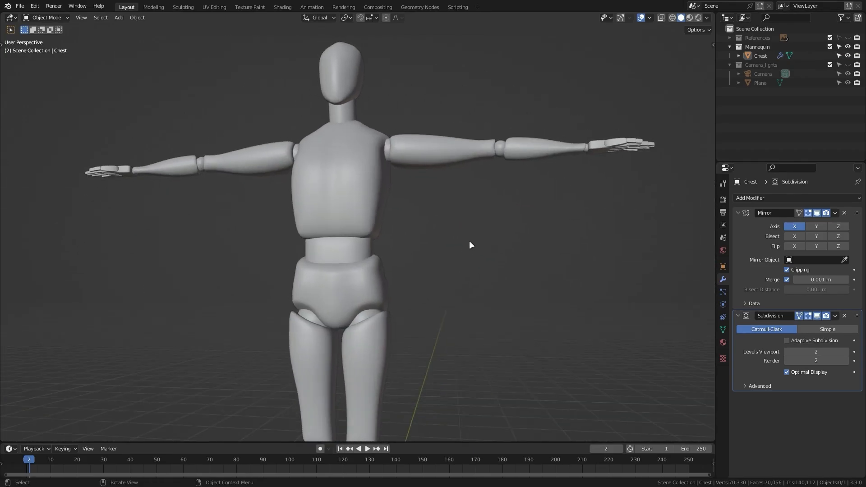
key(KP_1)
key(z)
click(473, 315)
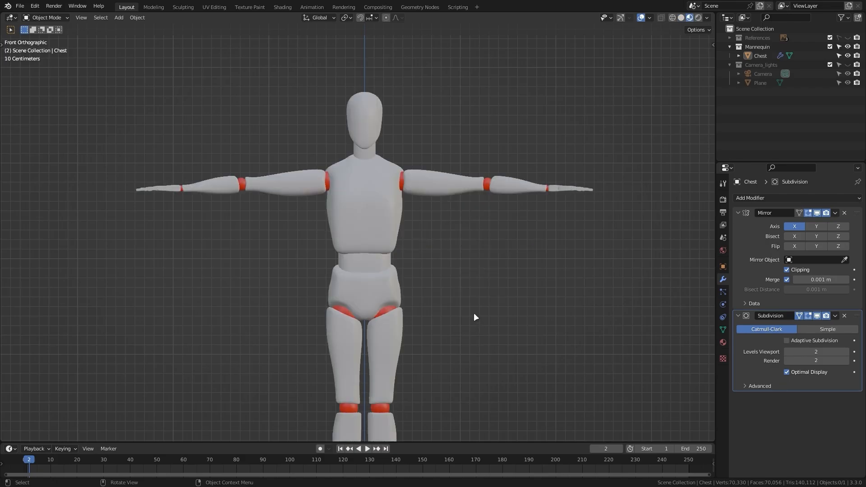
Select the mannequin and inspect the base colour of its Red joint material
scroll(462, 351, down, 2)
scroll(445, 245, up, 8)
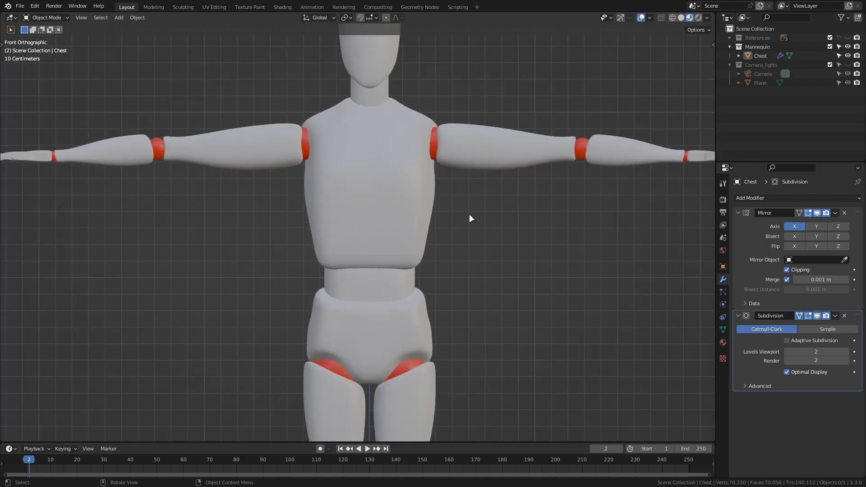
click(460, 174)
scroll(534, 237, down, 2)
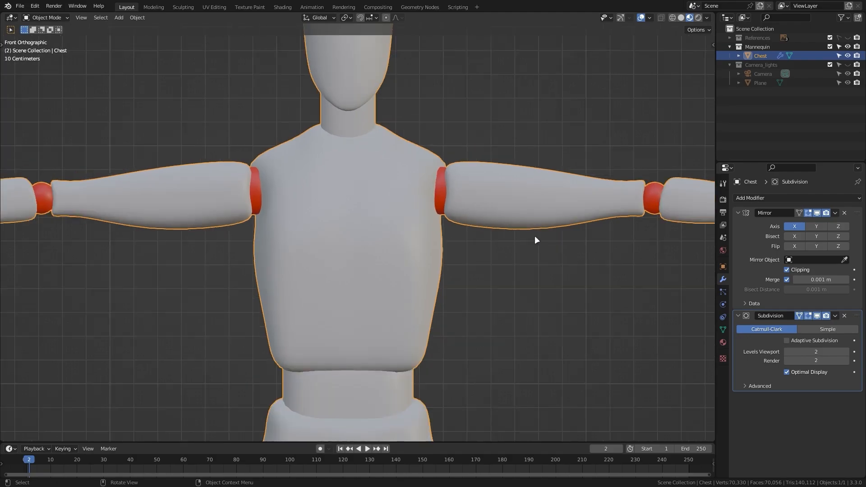
click(720, 342)
click(745, 210)
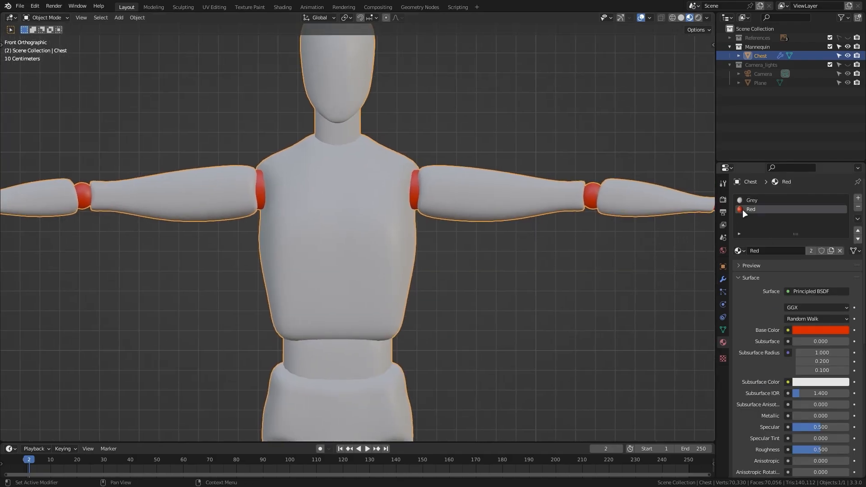
click(819, 330)
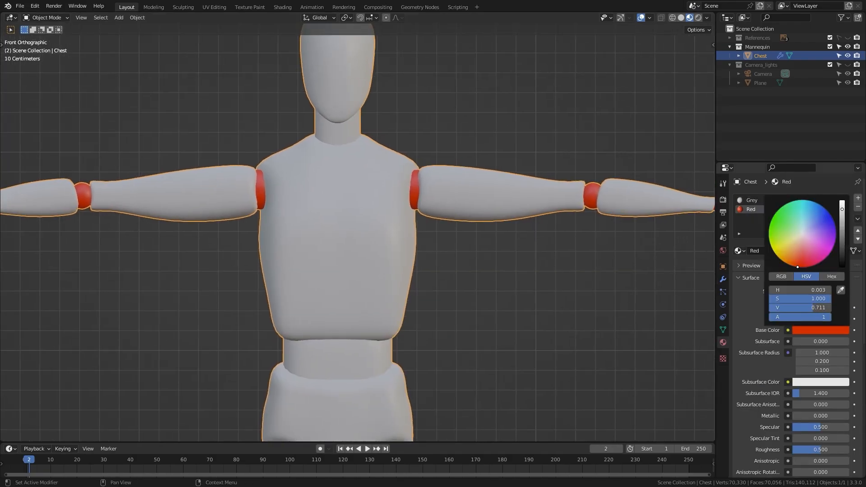
click(638, 242)
scroll(526, 232, down, 3)
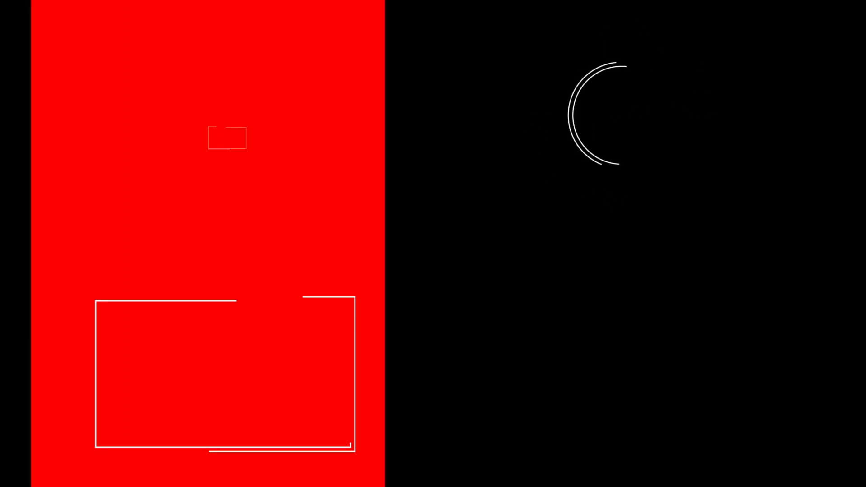